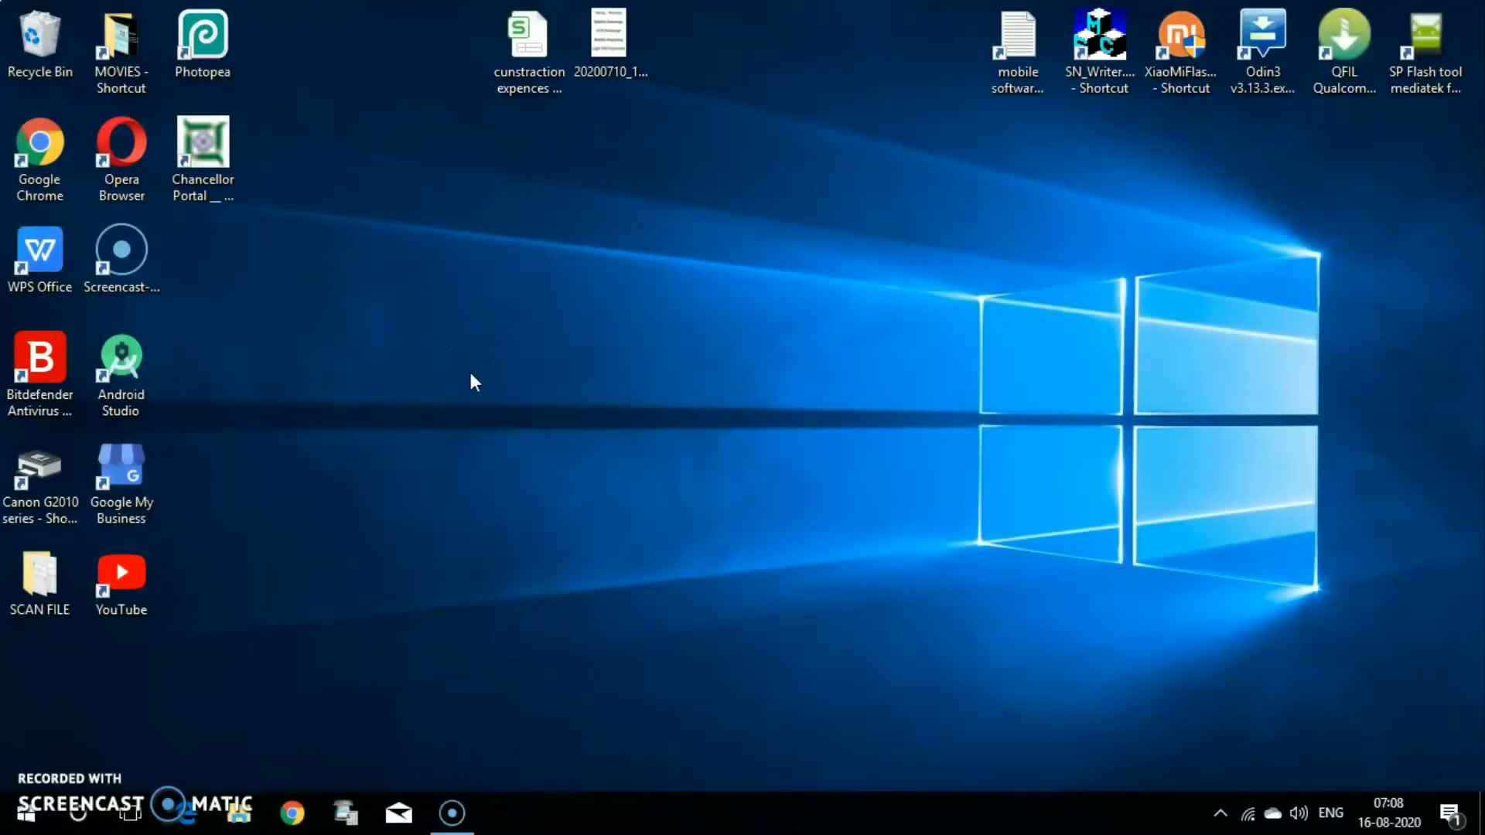
Drag the Google Chrome shortcut from the left column to the desktop centre, then deselect it.
left_click_drag(42, 147, 599, 267)
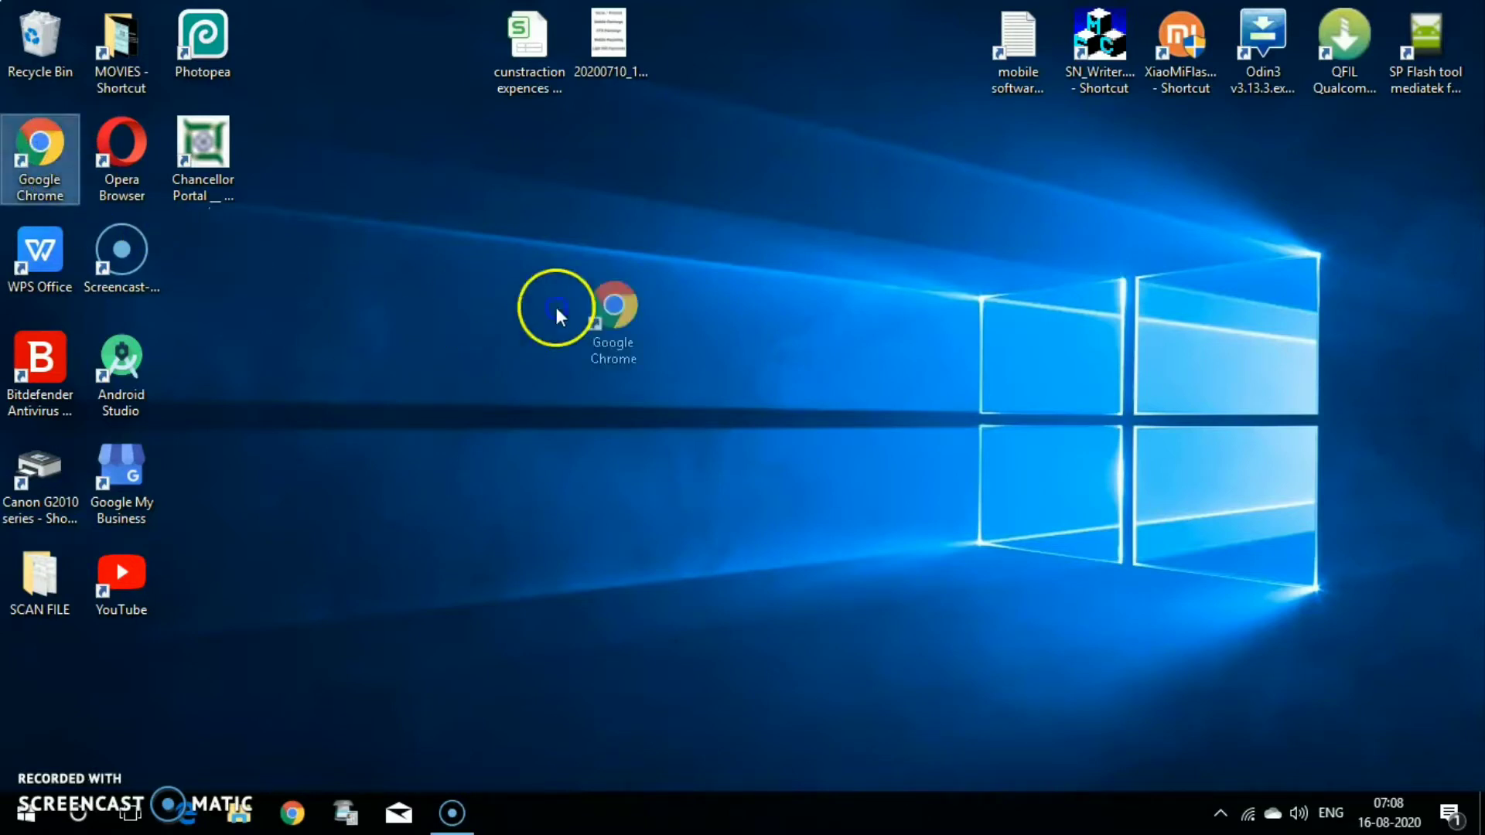
left_click(888, 258)
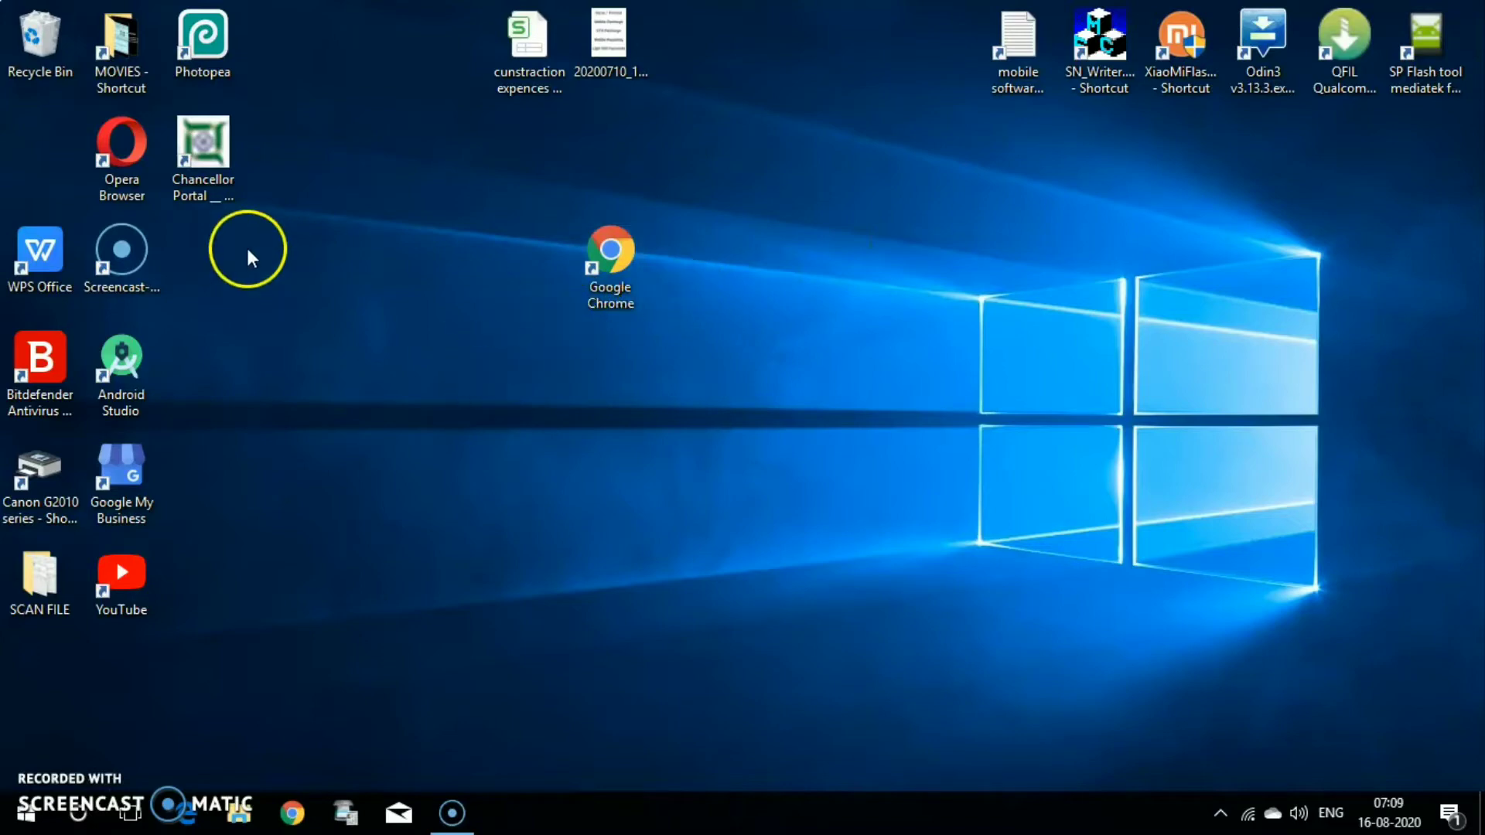
left_click(186, 813)
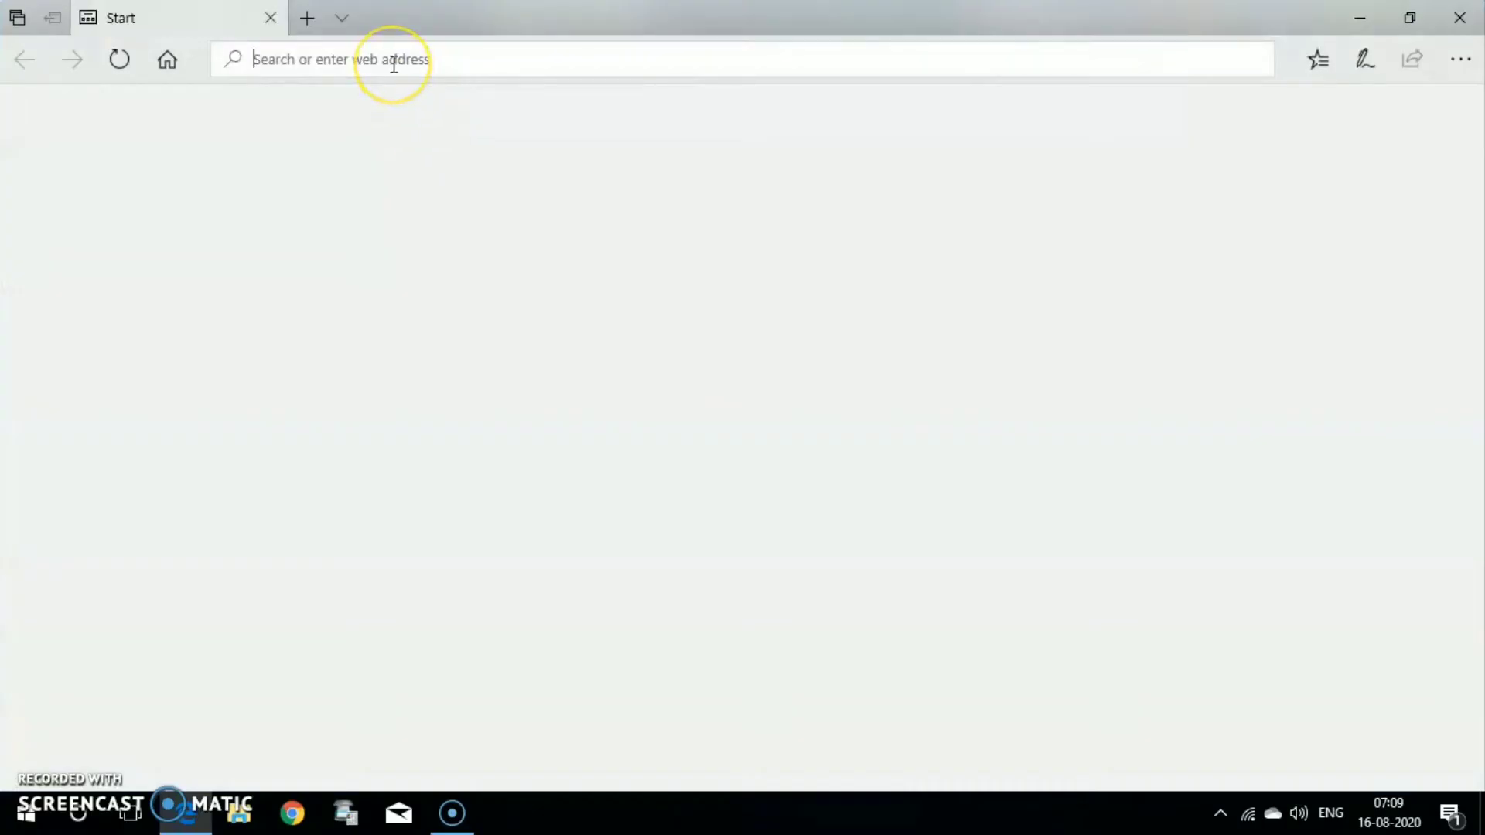
type("c")
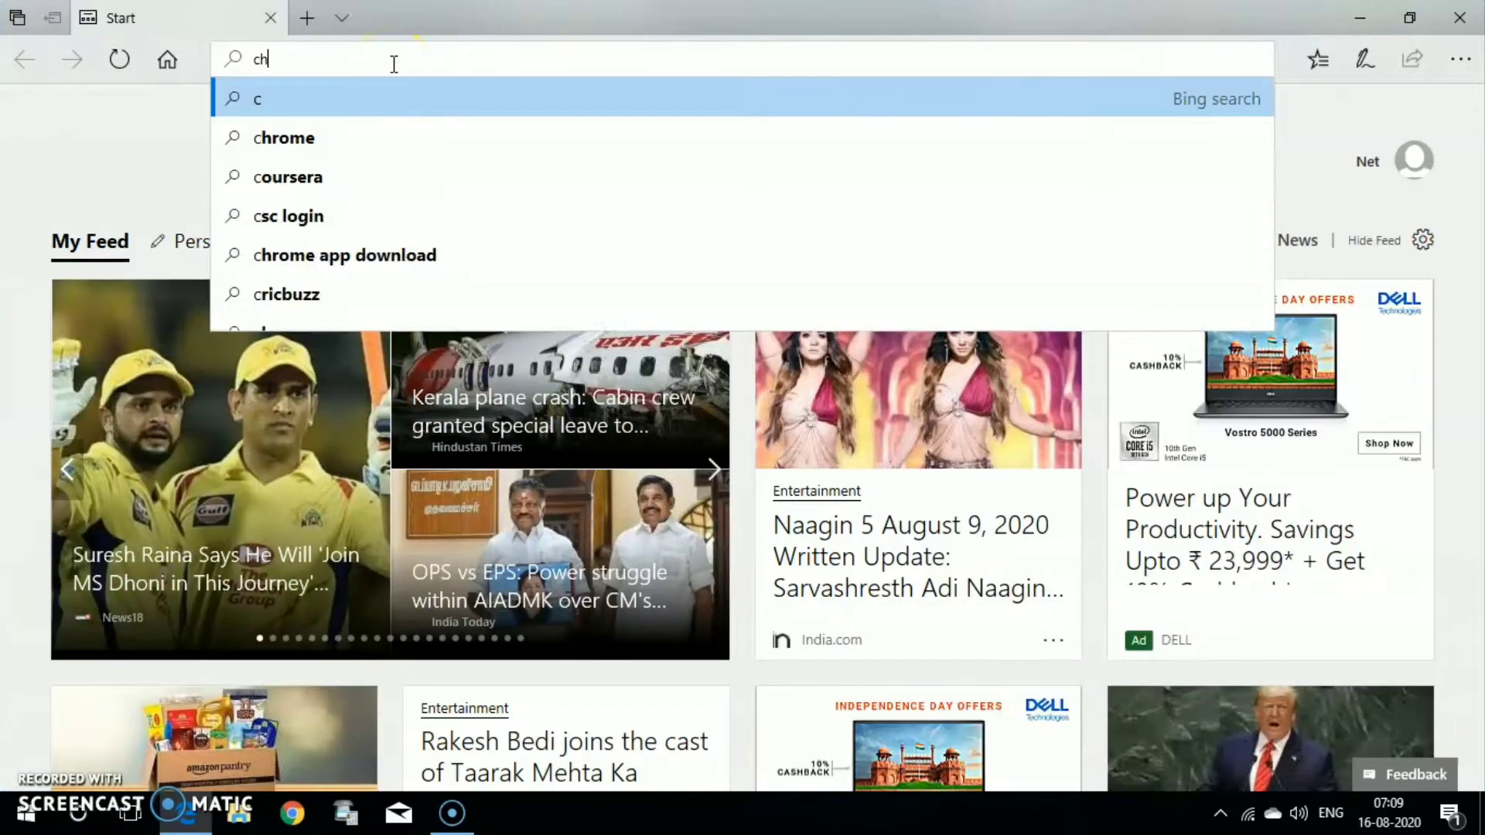
type("h")
key("Return")
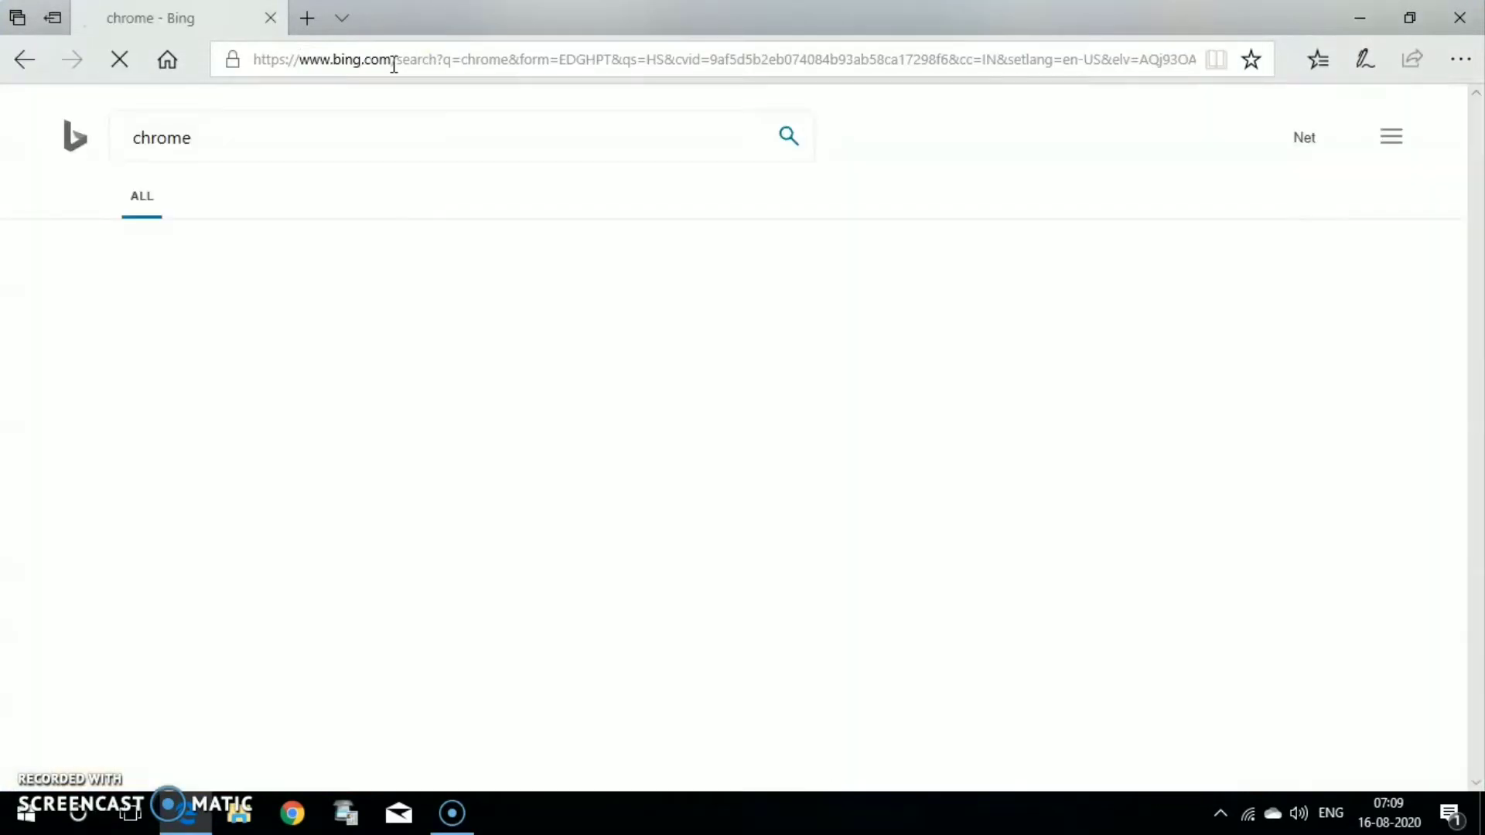
scroll(379, 462, "down", 4)
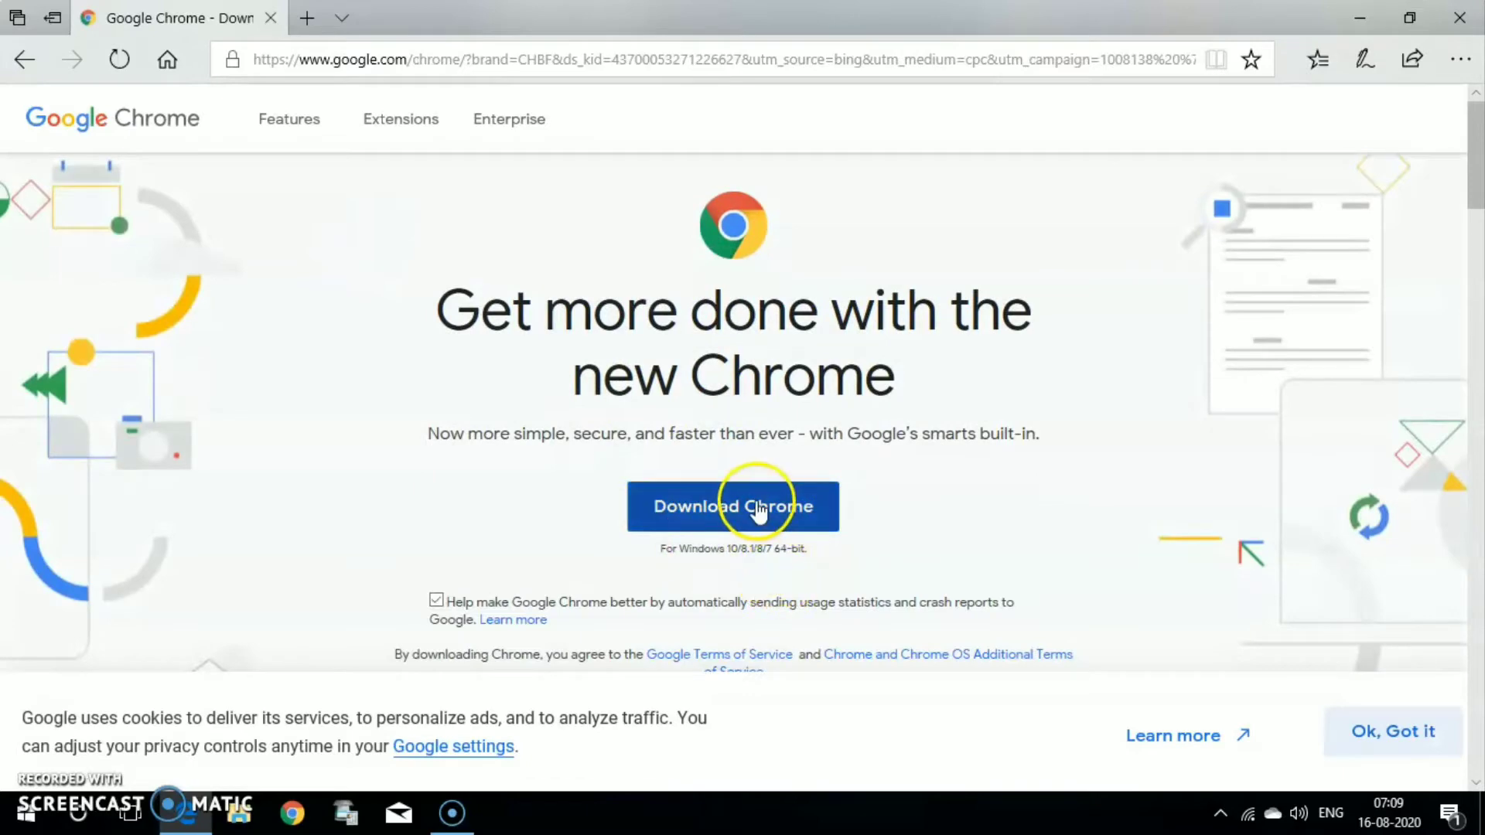
left_click(1460, 17)
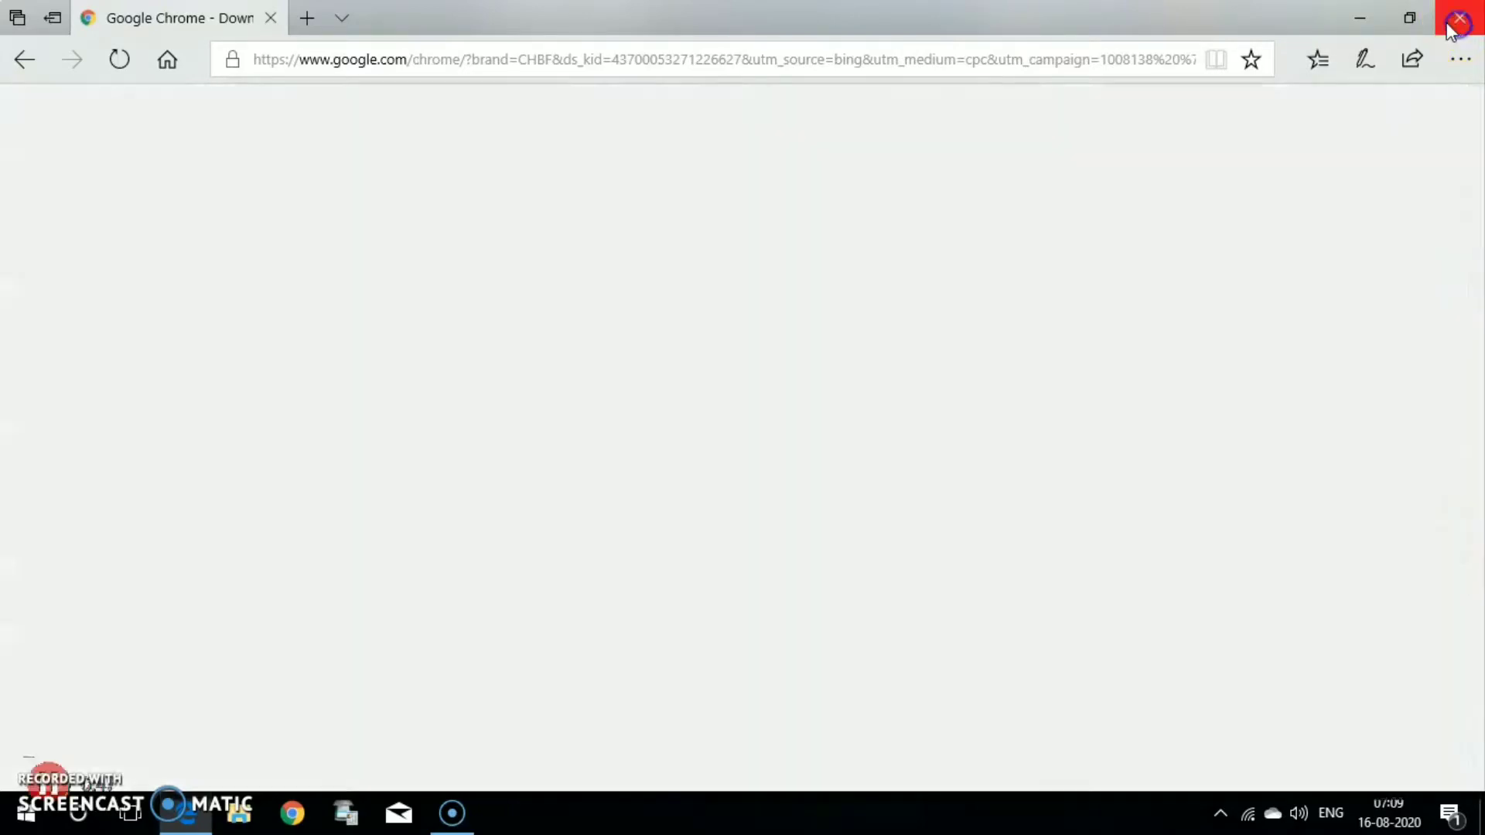
Return the Chrome icon to the left edge, launch Chrome, load youtube.com and open its main menu.
left_click_drag(622, 257, 2, 179)
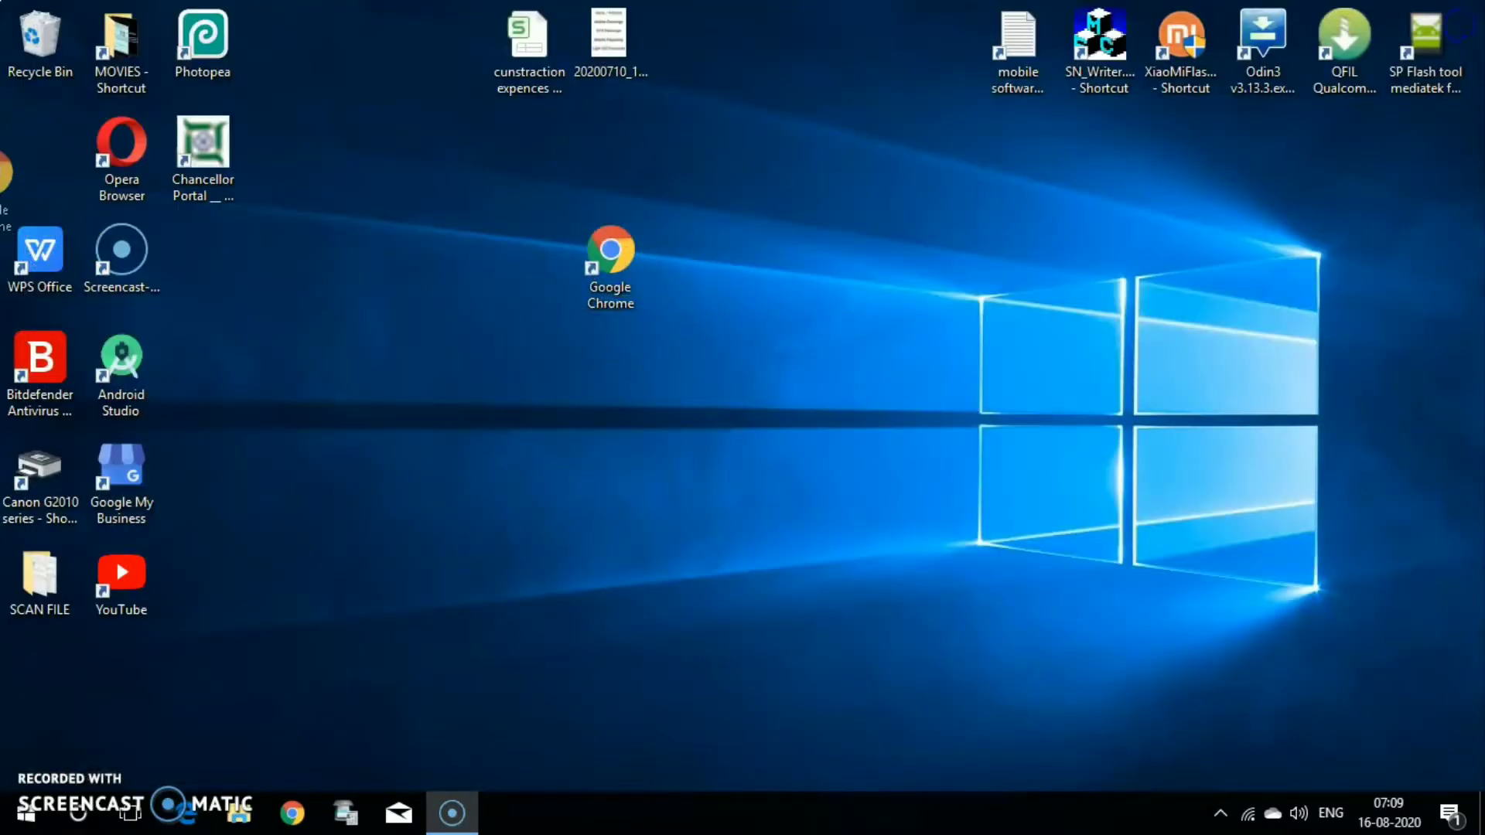
double_click(38, 152)
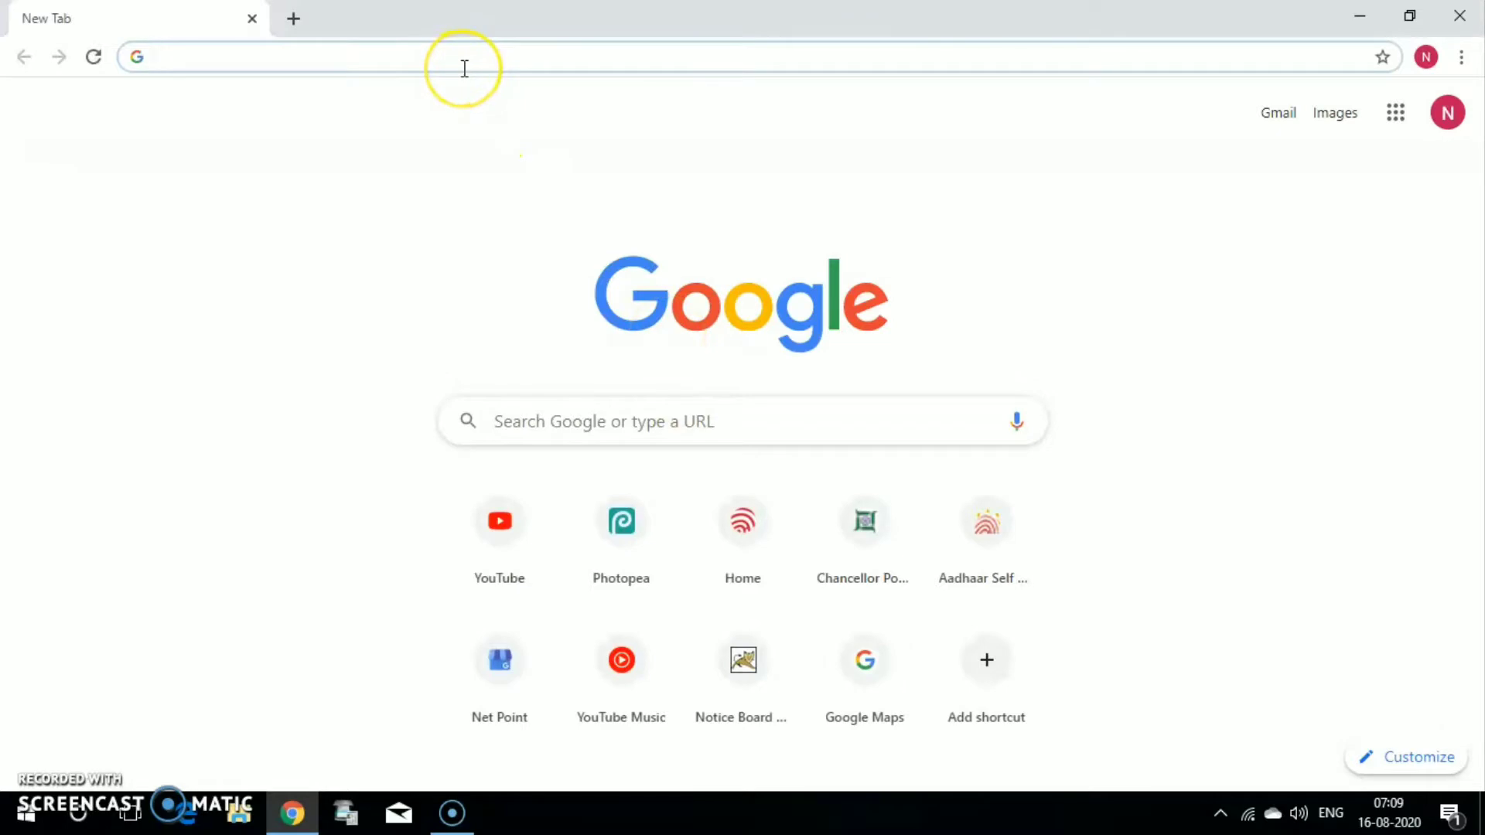
type("you")
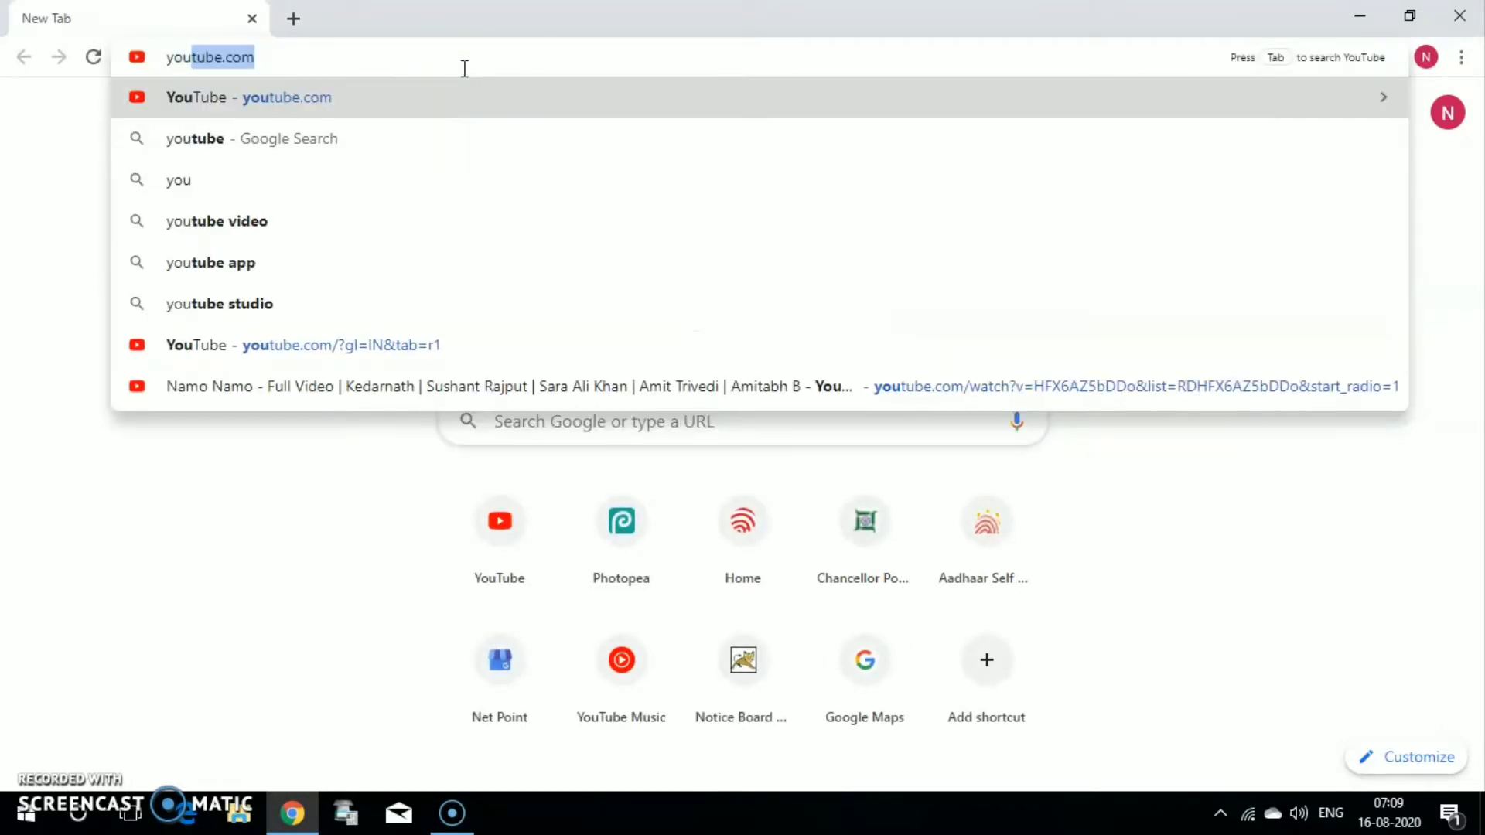
key("Return")
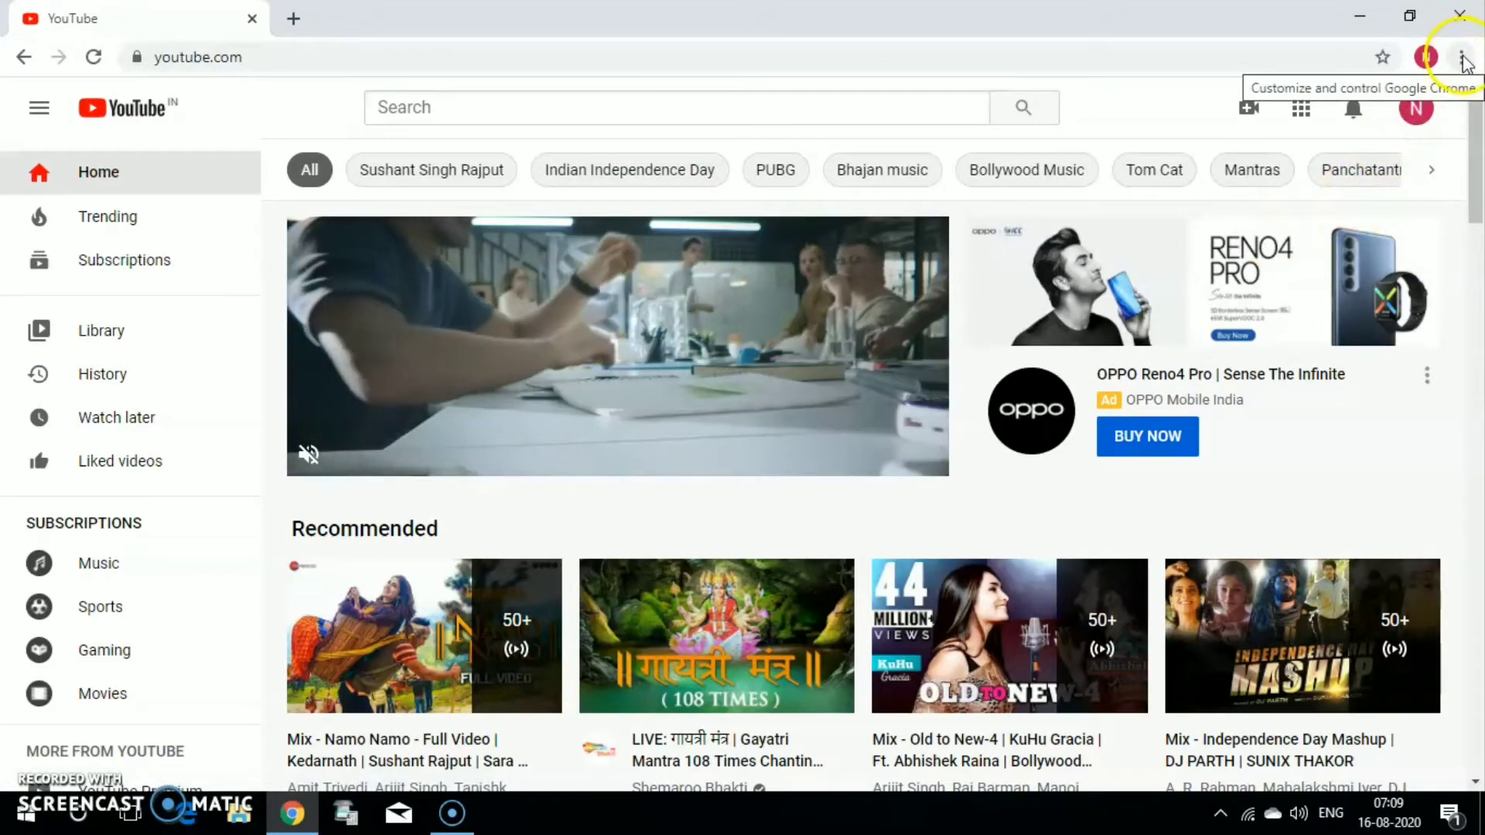
left_click(1462, 59)
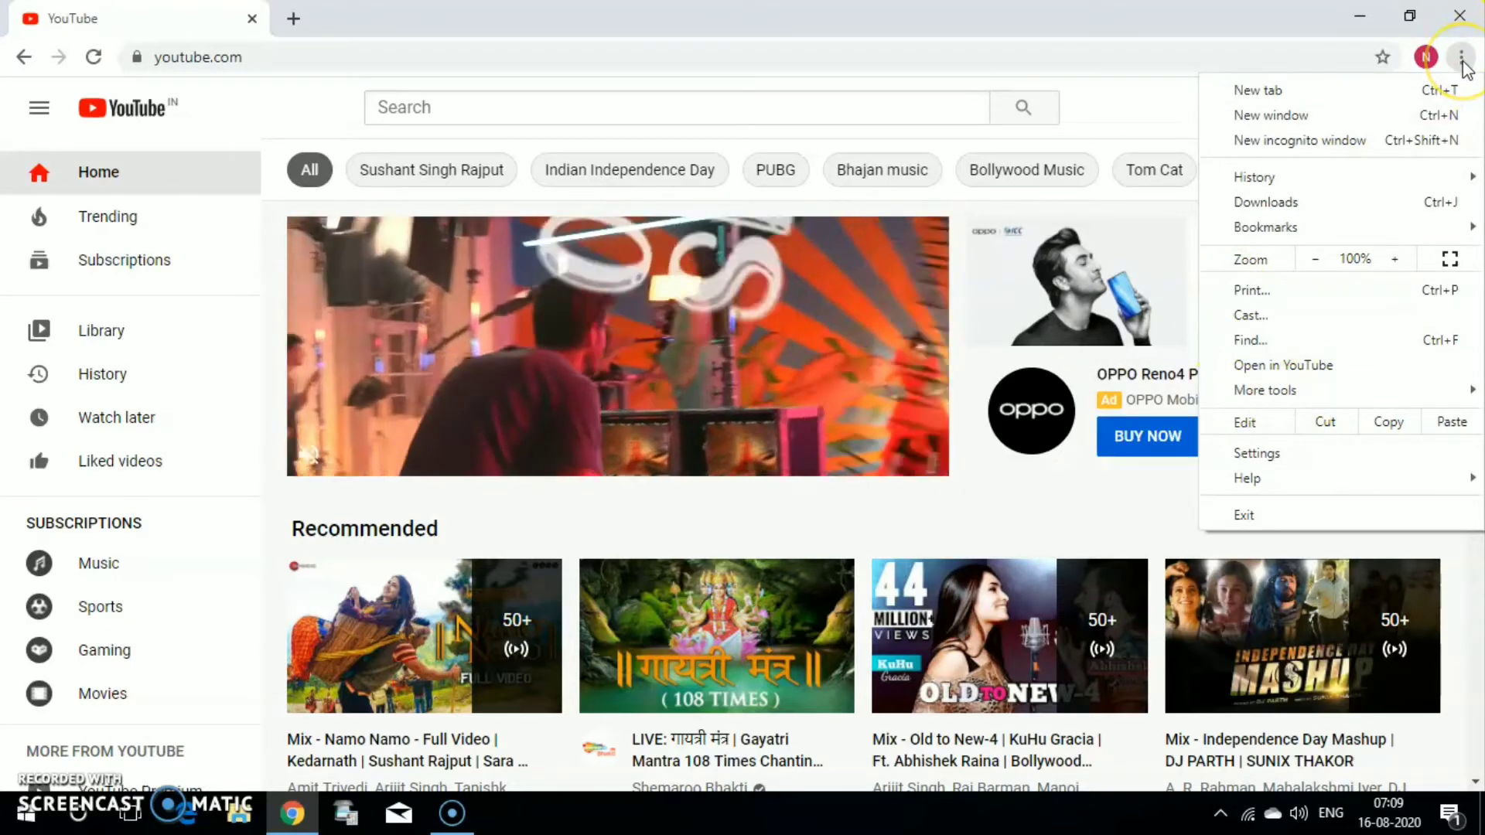
mouse_move(1264, 390)
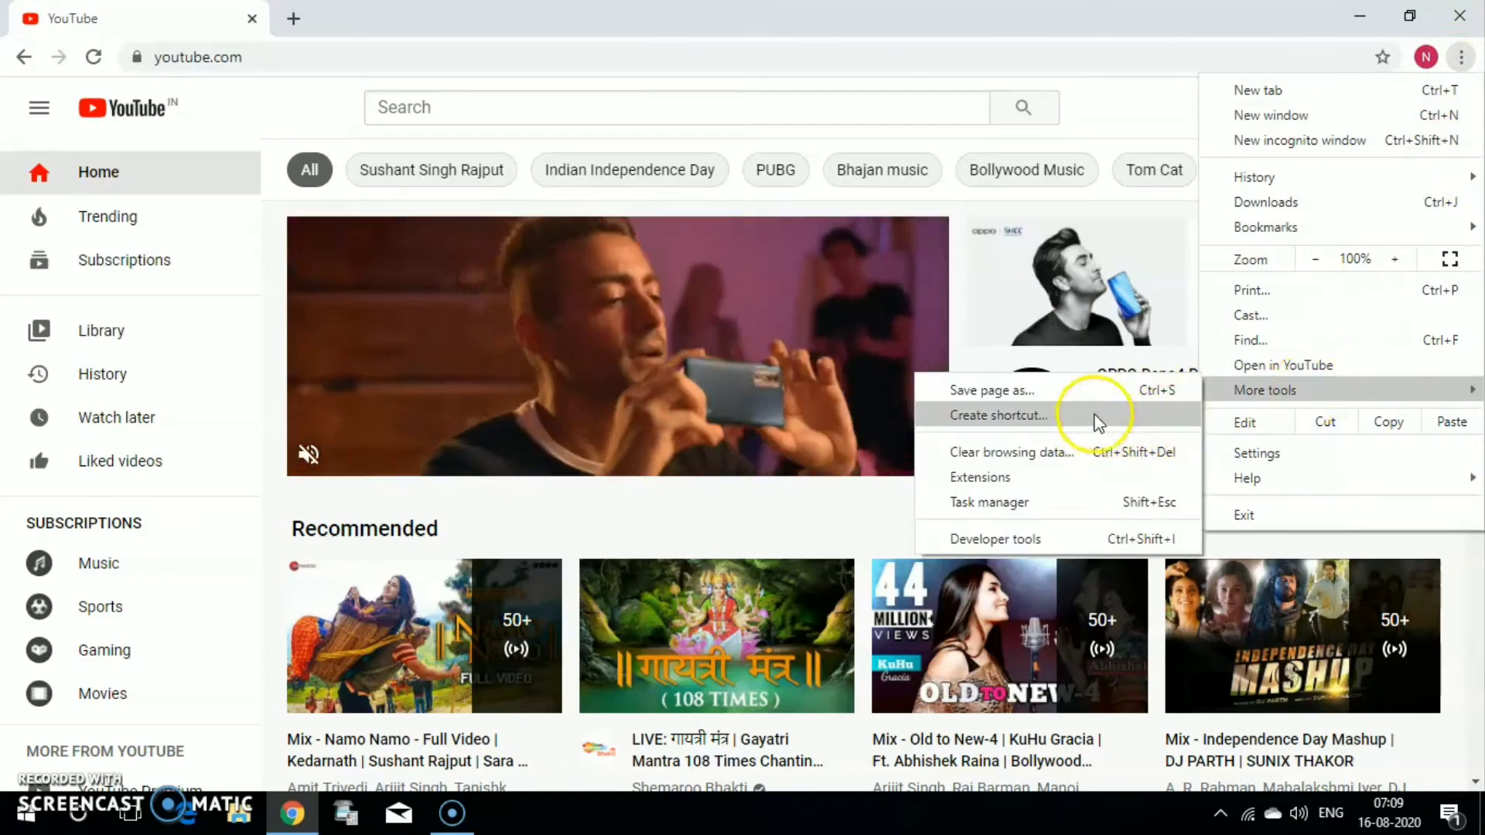
Create a YouTube desktop shortcut, removing stray typed characters so the name stays 'YouTube'.
left_click(1059, 423)
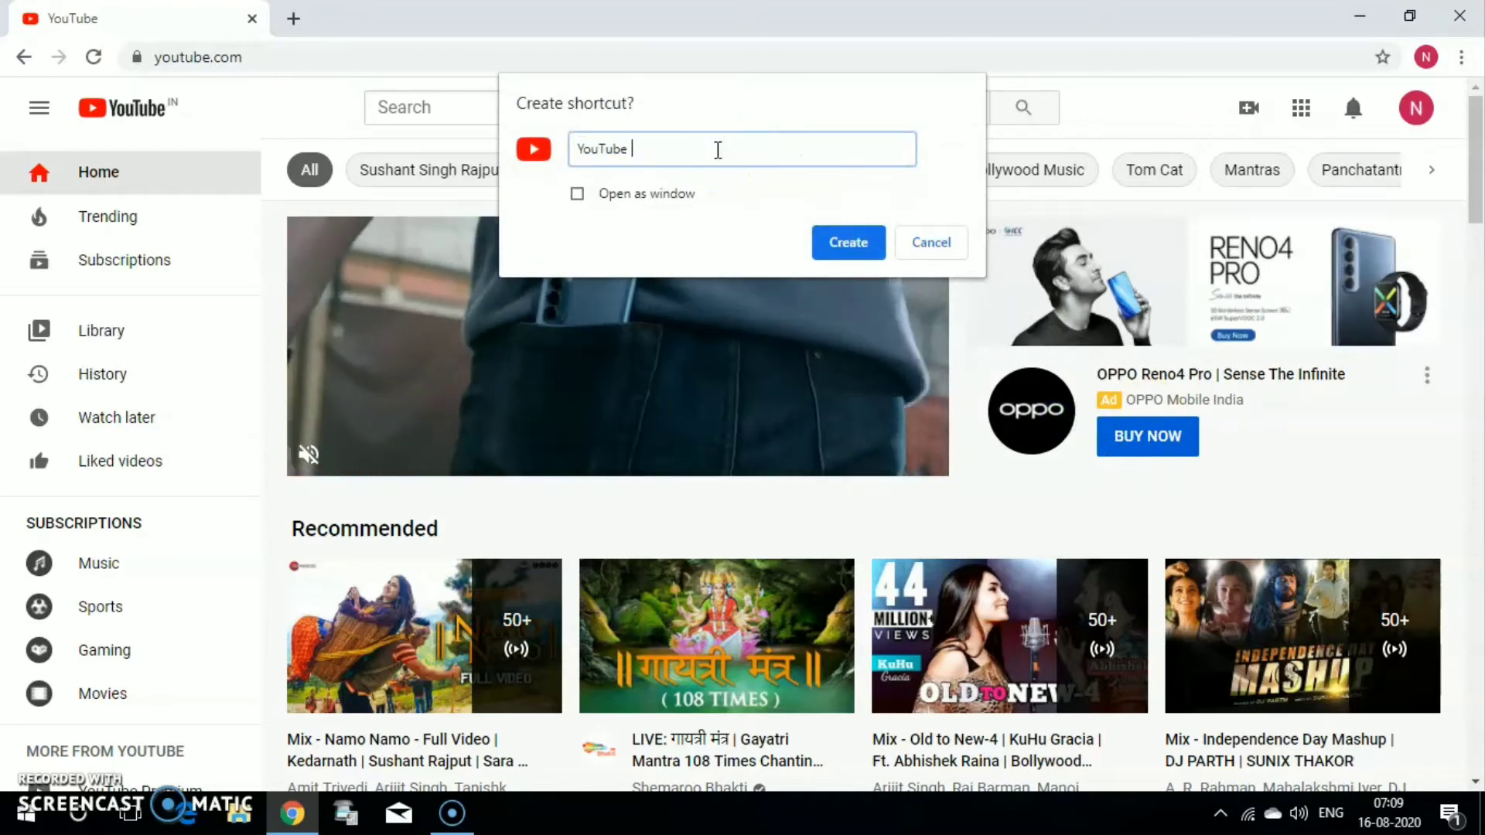
type("jhhydfhmwqa")
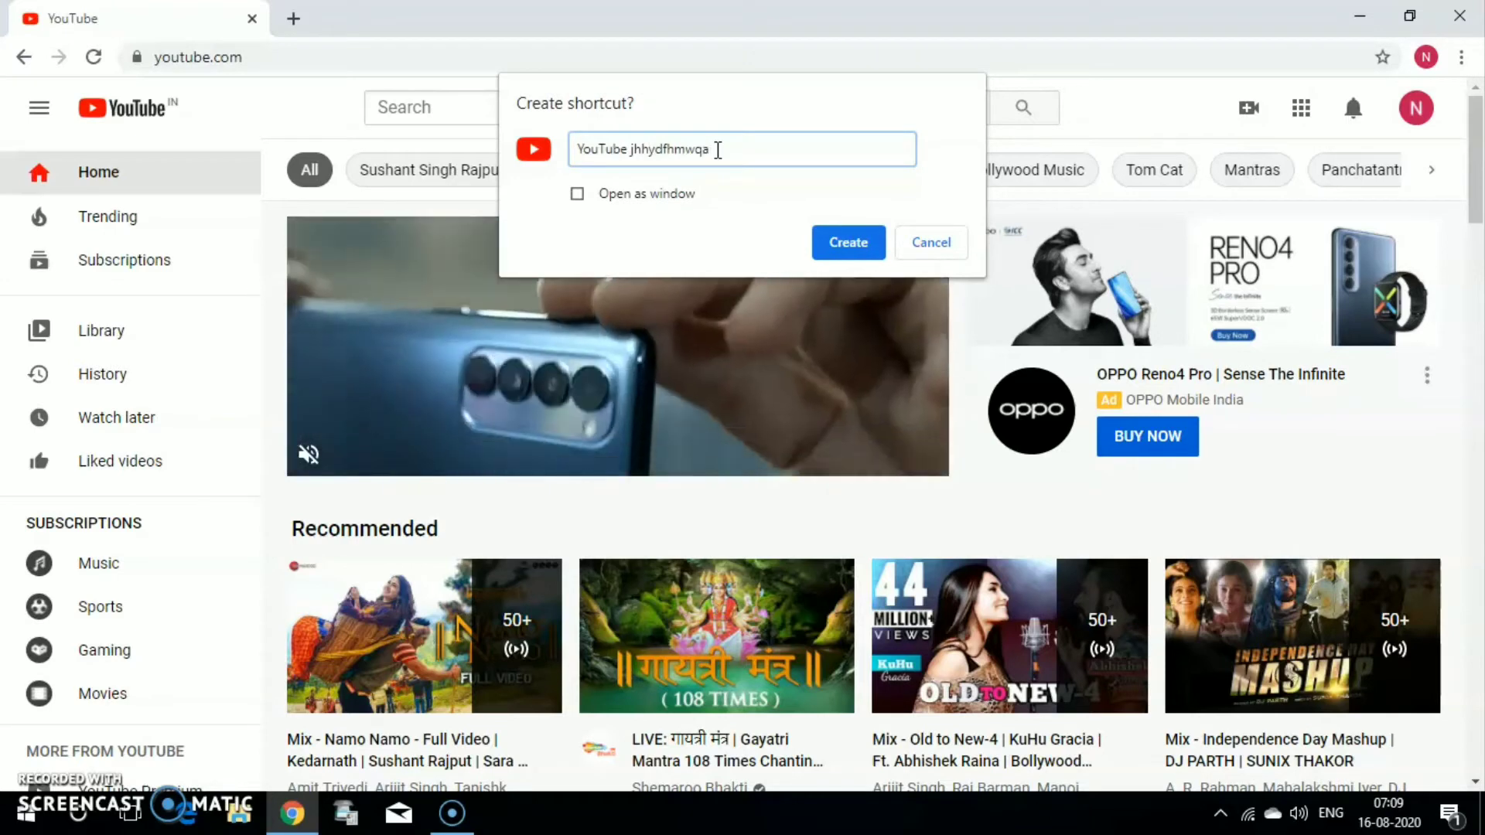
key("BackSpace")
key("BackSpace")
key("BackSpace")
key("BackSpace")
key("BackSpace")
key("BackSpace")
key("BackSpace")
key("BackSpace")
key("BackSpace")
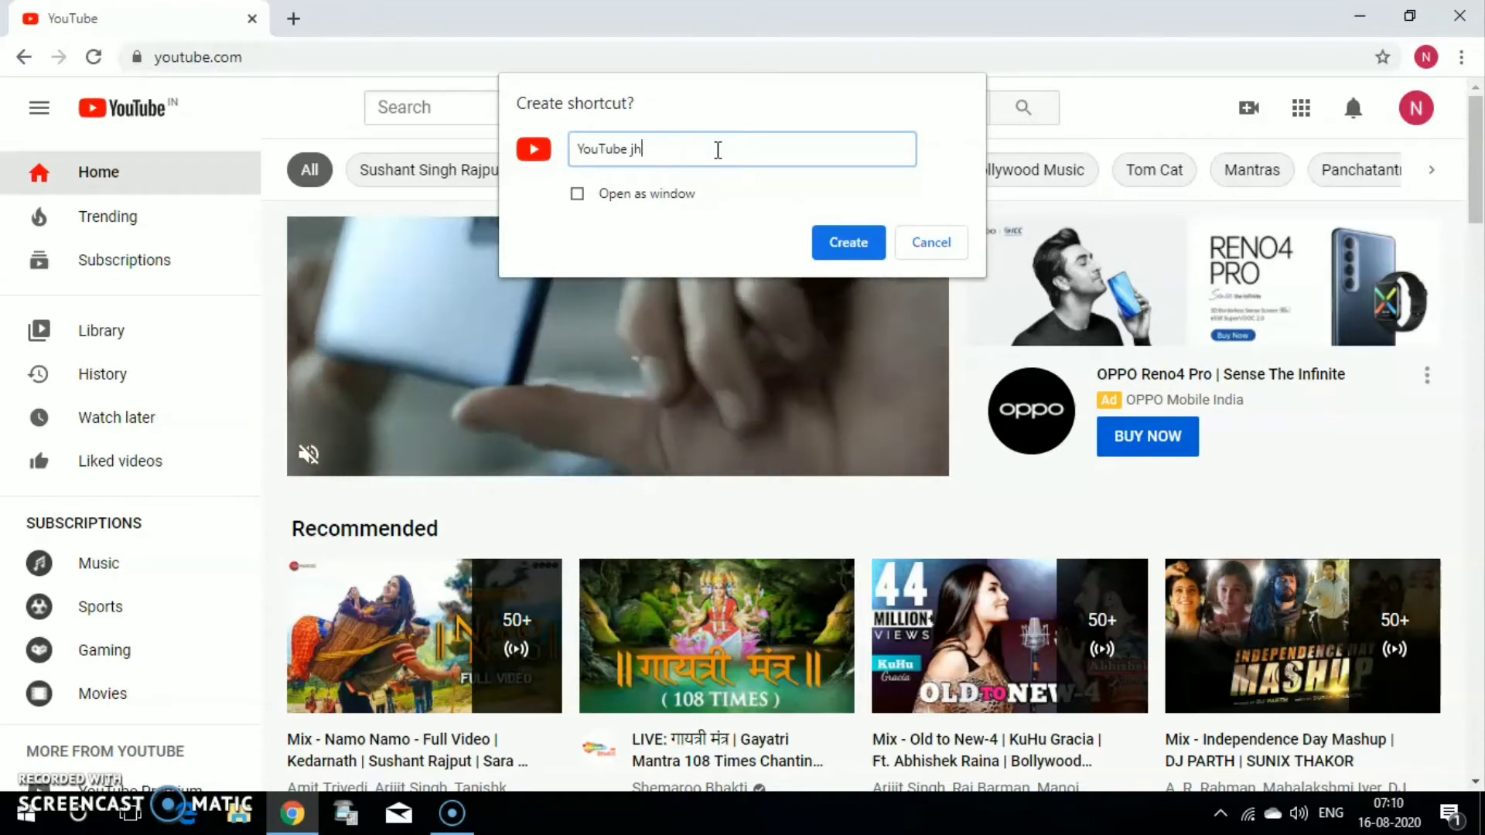
key("BackSpace")
key("BackSpace")
key("BackSpace")
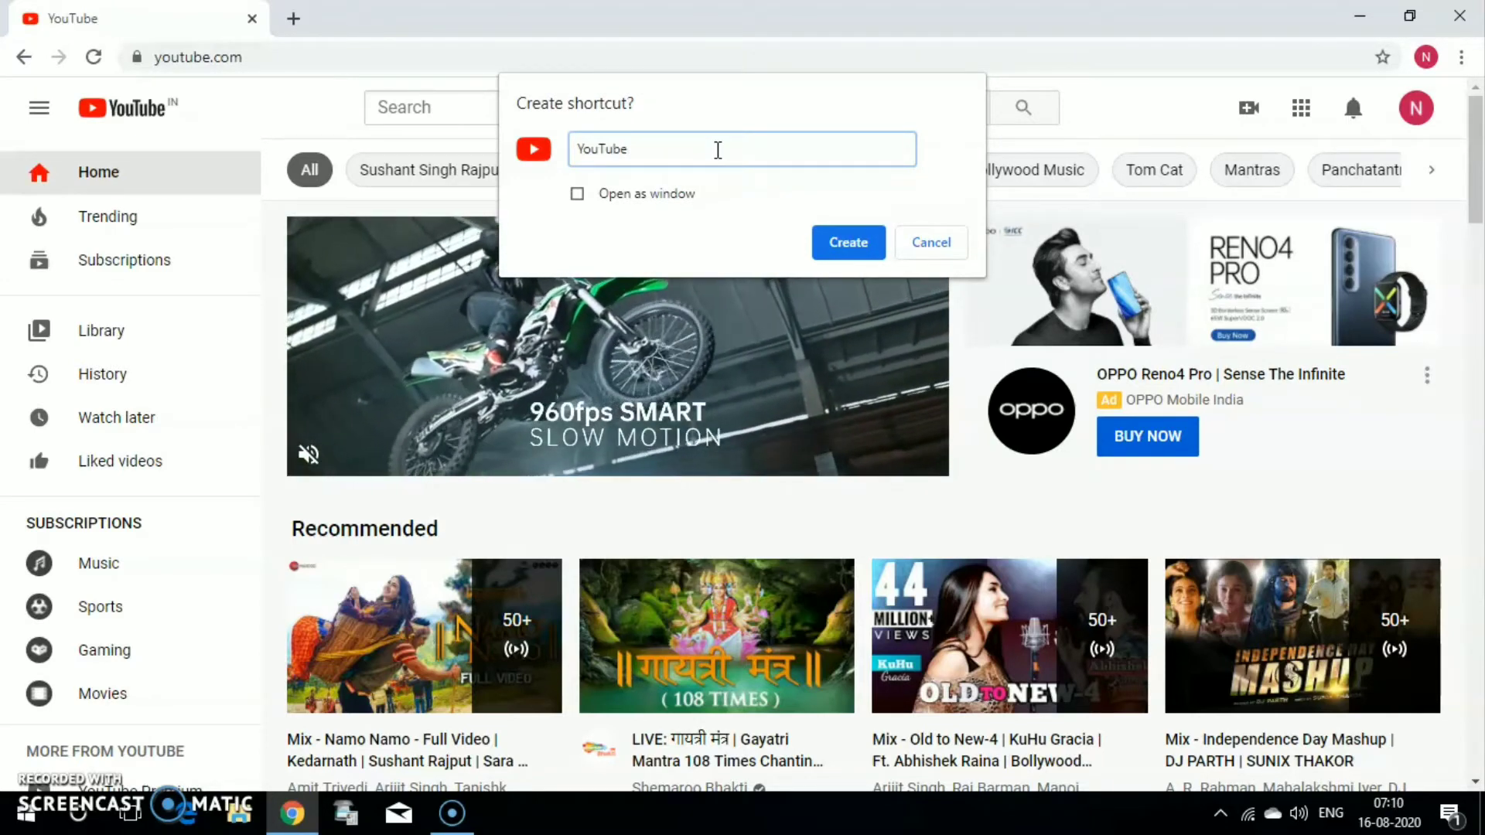
left_click(833, 254)
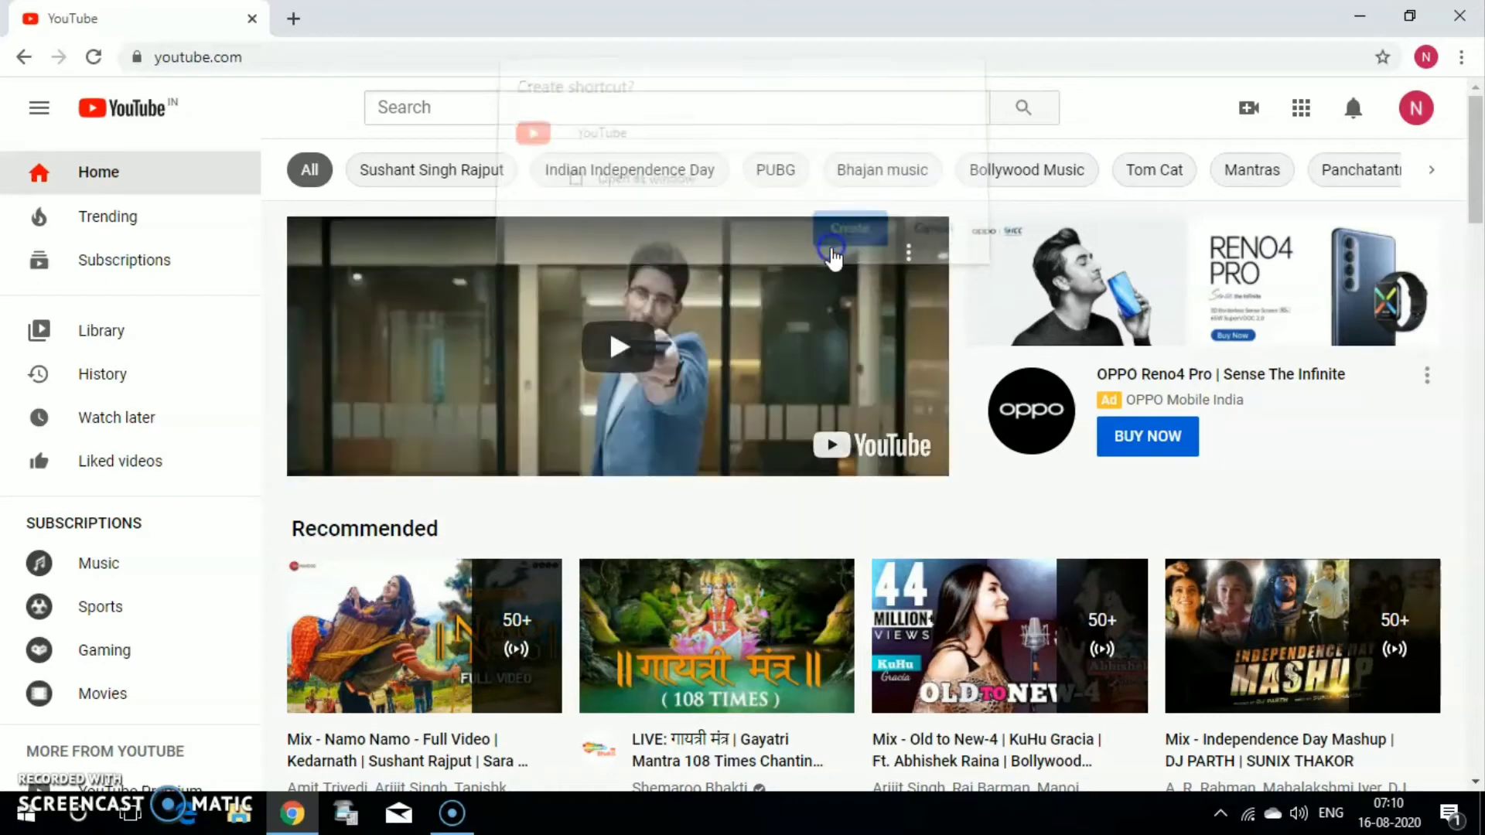
Minimise Chrome, move the YouTube (1) shortcut to the desktop centre and open it to test.
left_click(1459, 15)
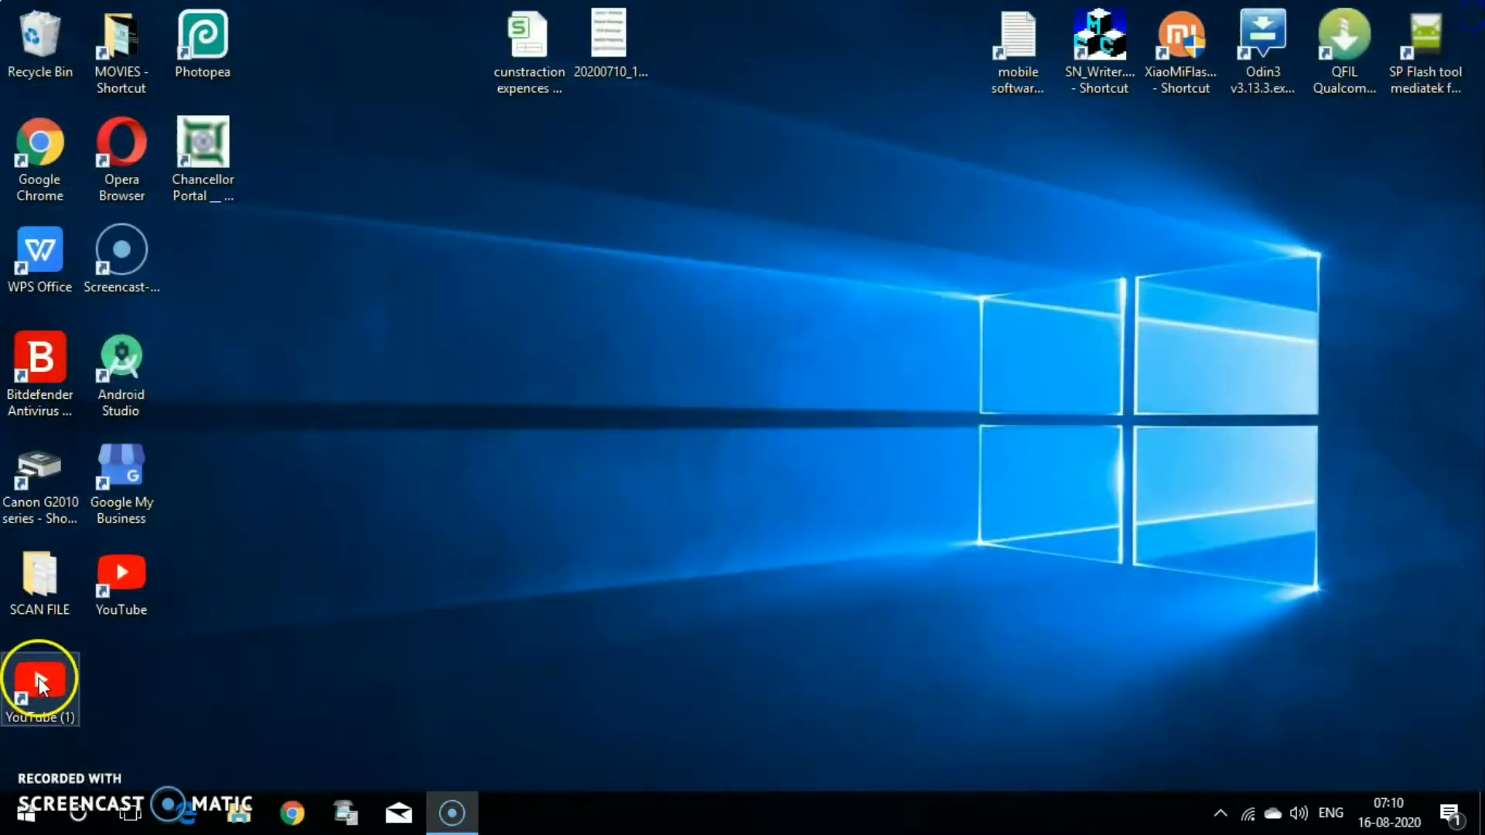
left_click_drag(38, 678, 640, 449)
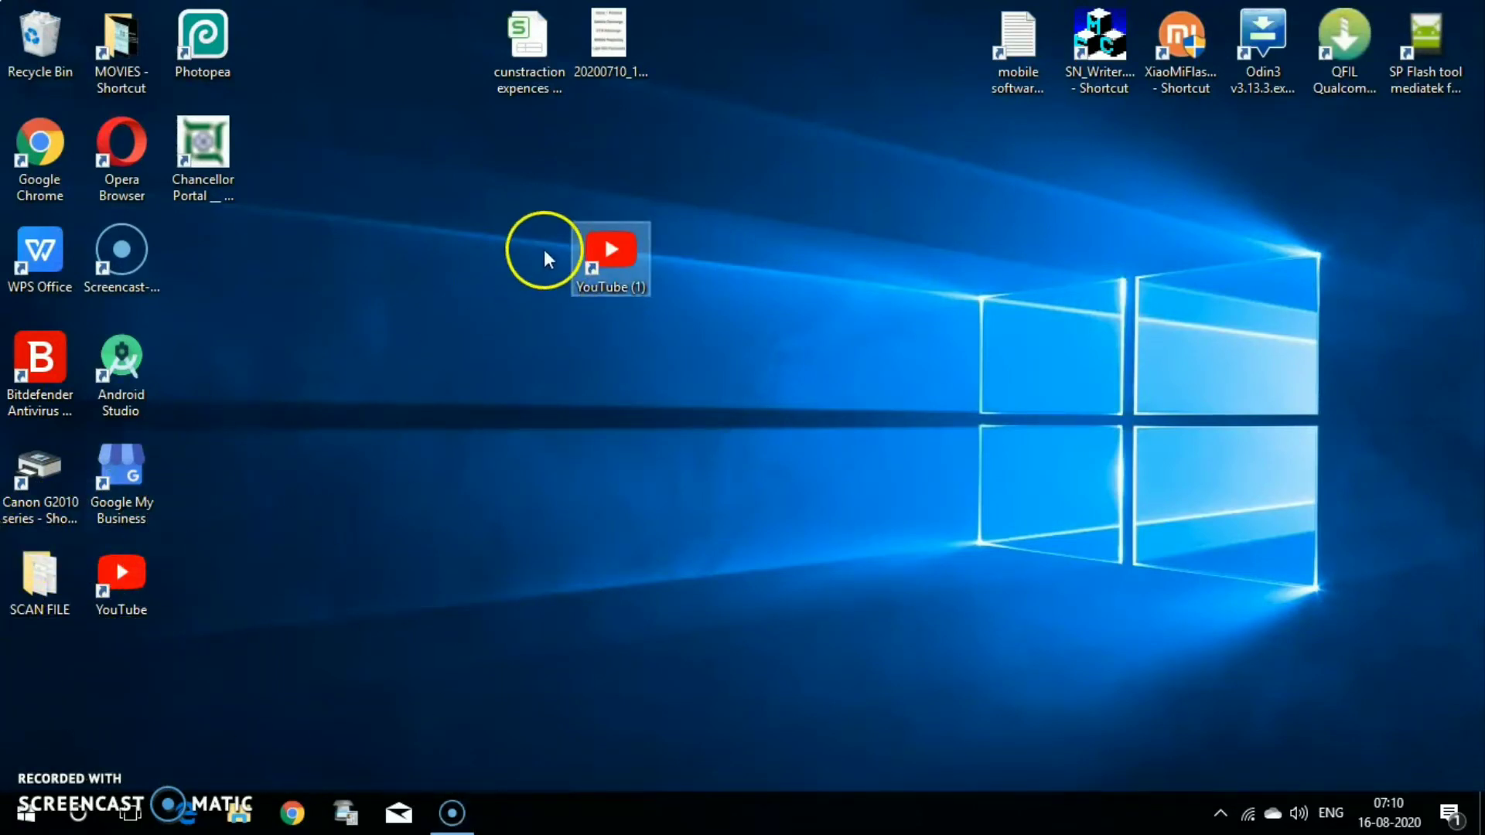
double_click(616, 252)
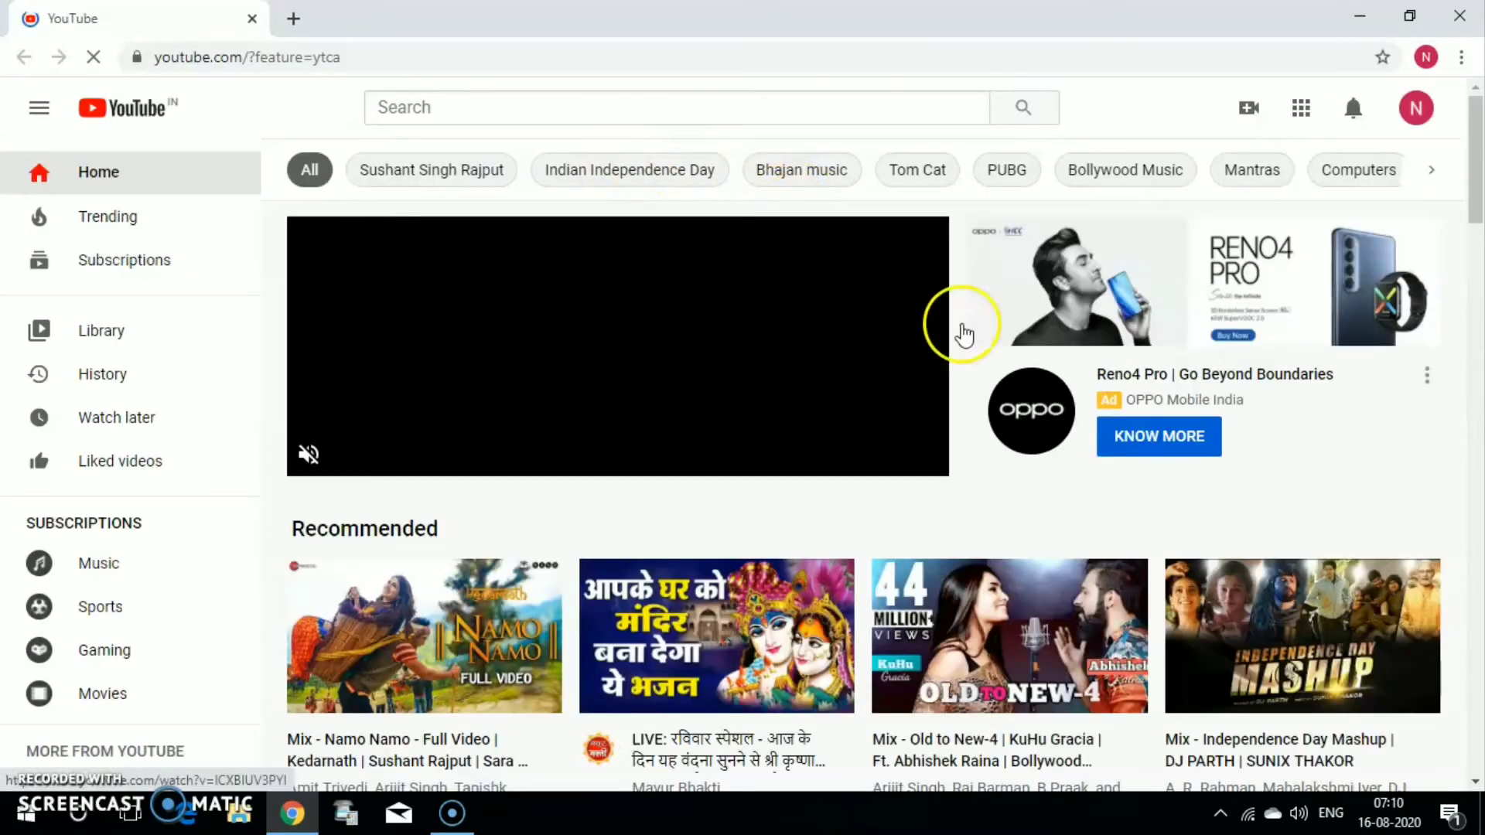
Minimise the YouTube window, drag the centre icon to the top-left corner and relaunch Chrome.
left_click(1359, 15)
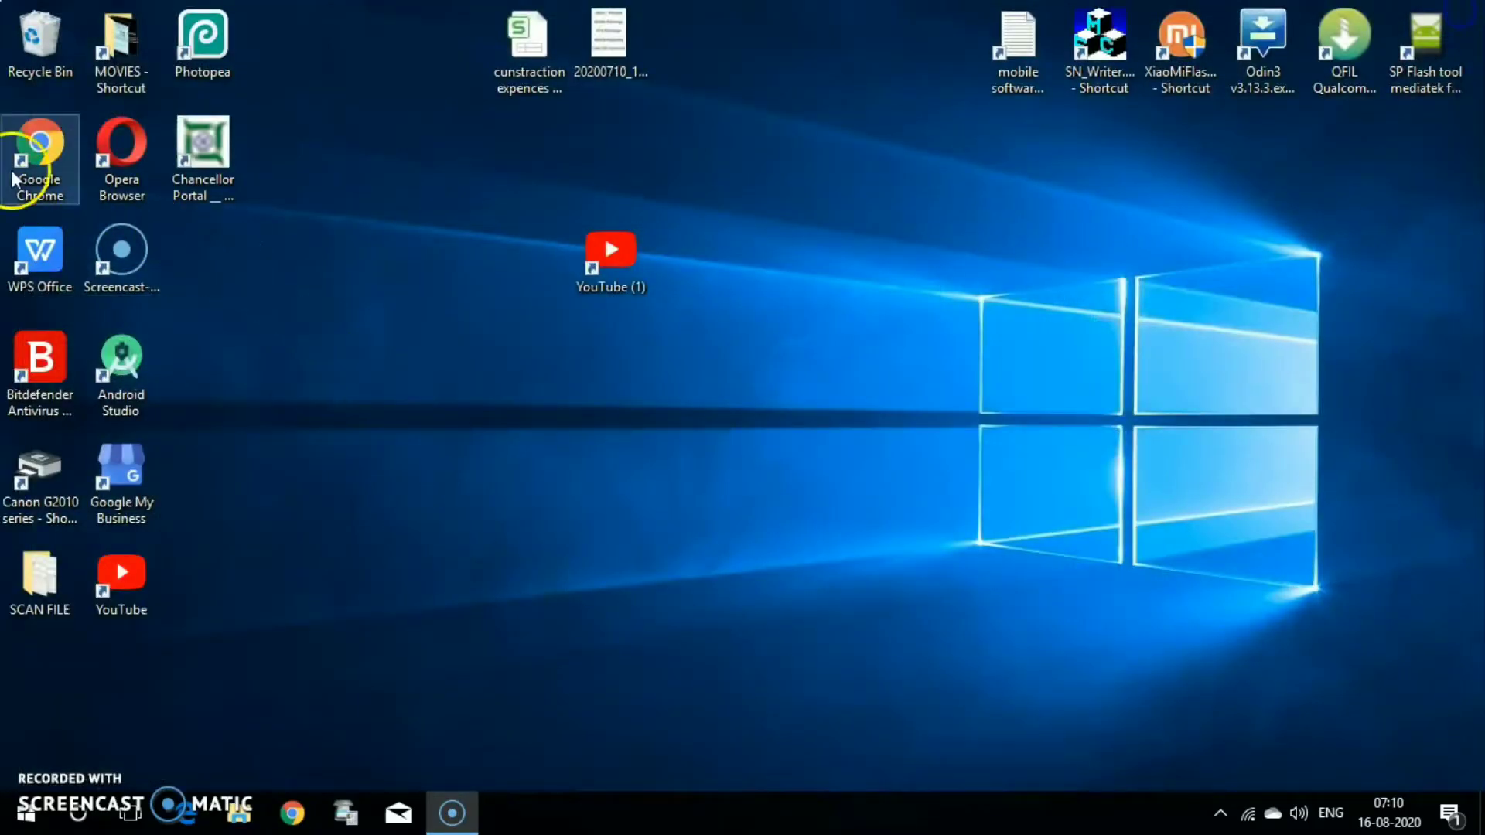
left_click_drag(612, 255, 42, 39)
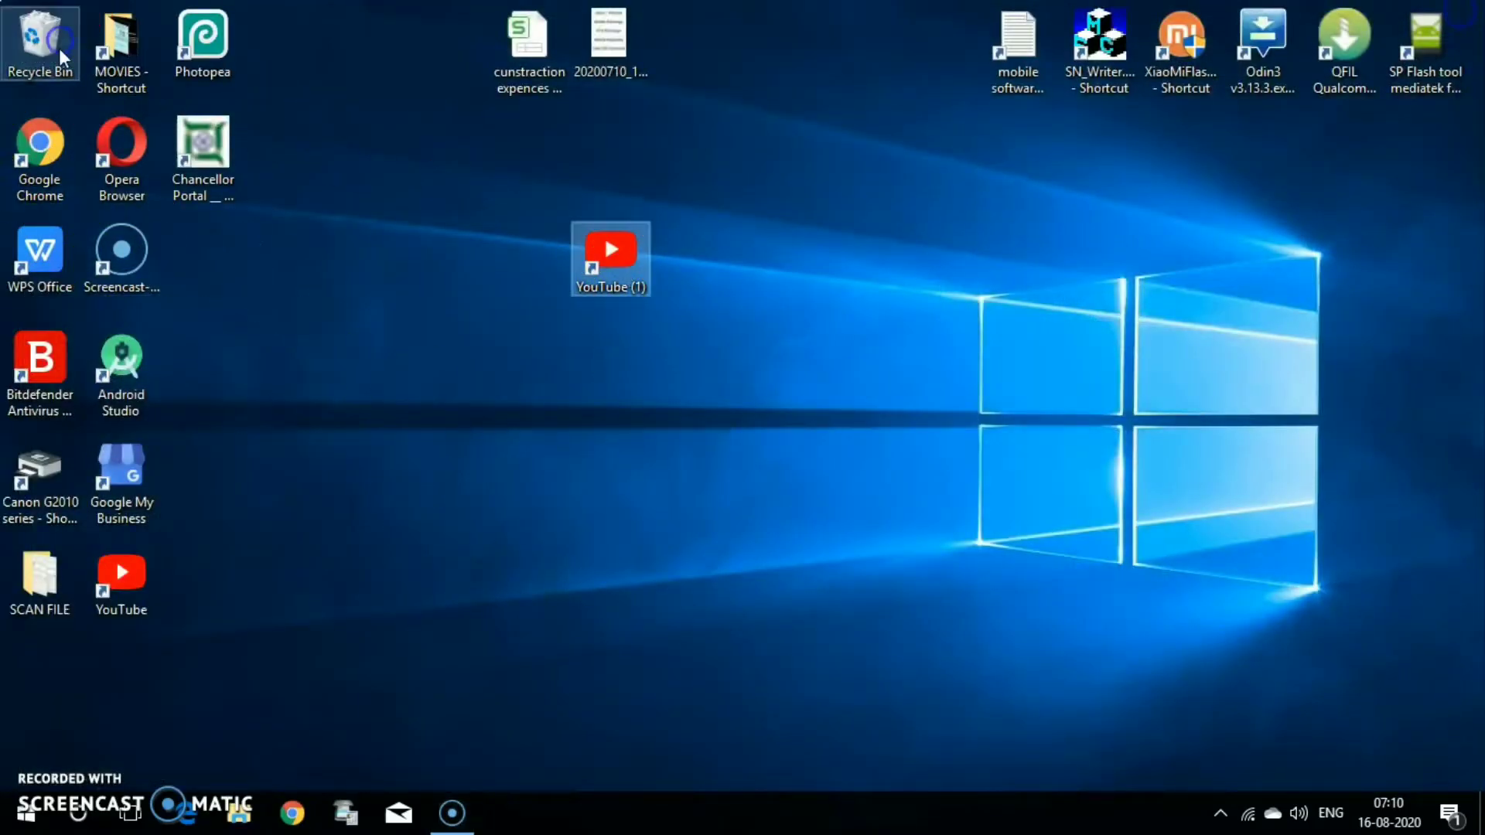
double_click(41, 143)
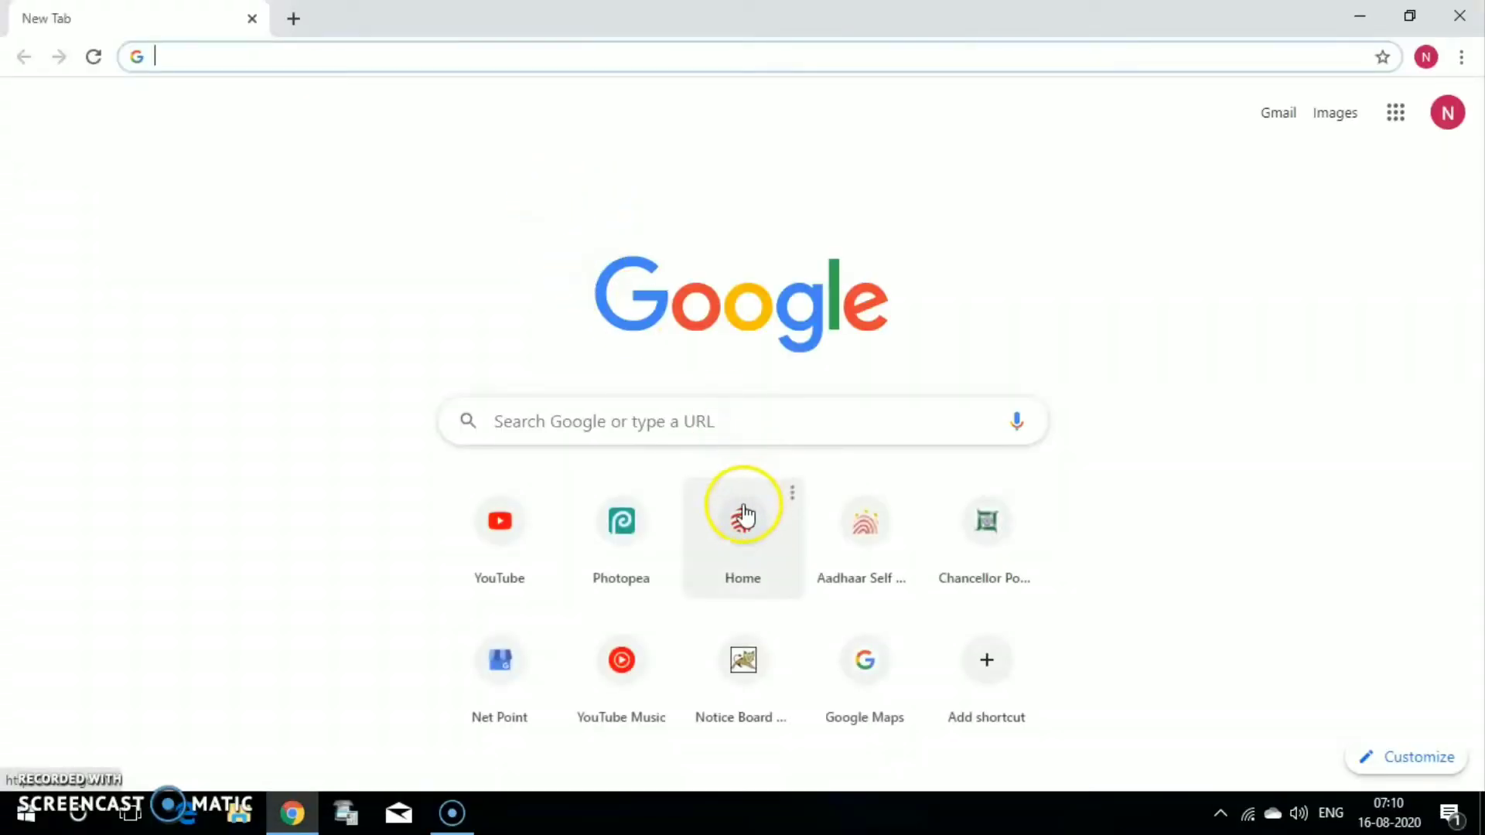
Open the Aadhaar Self Service Update Portal tile, scroll through Chrome's menu, then go back.
left_click(869, 553)
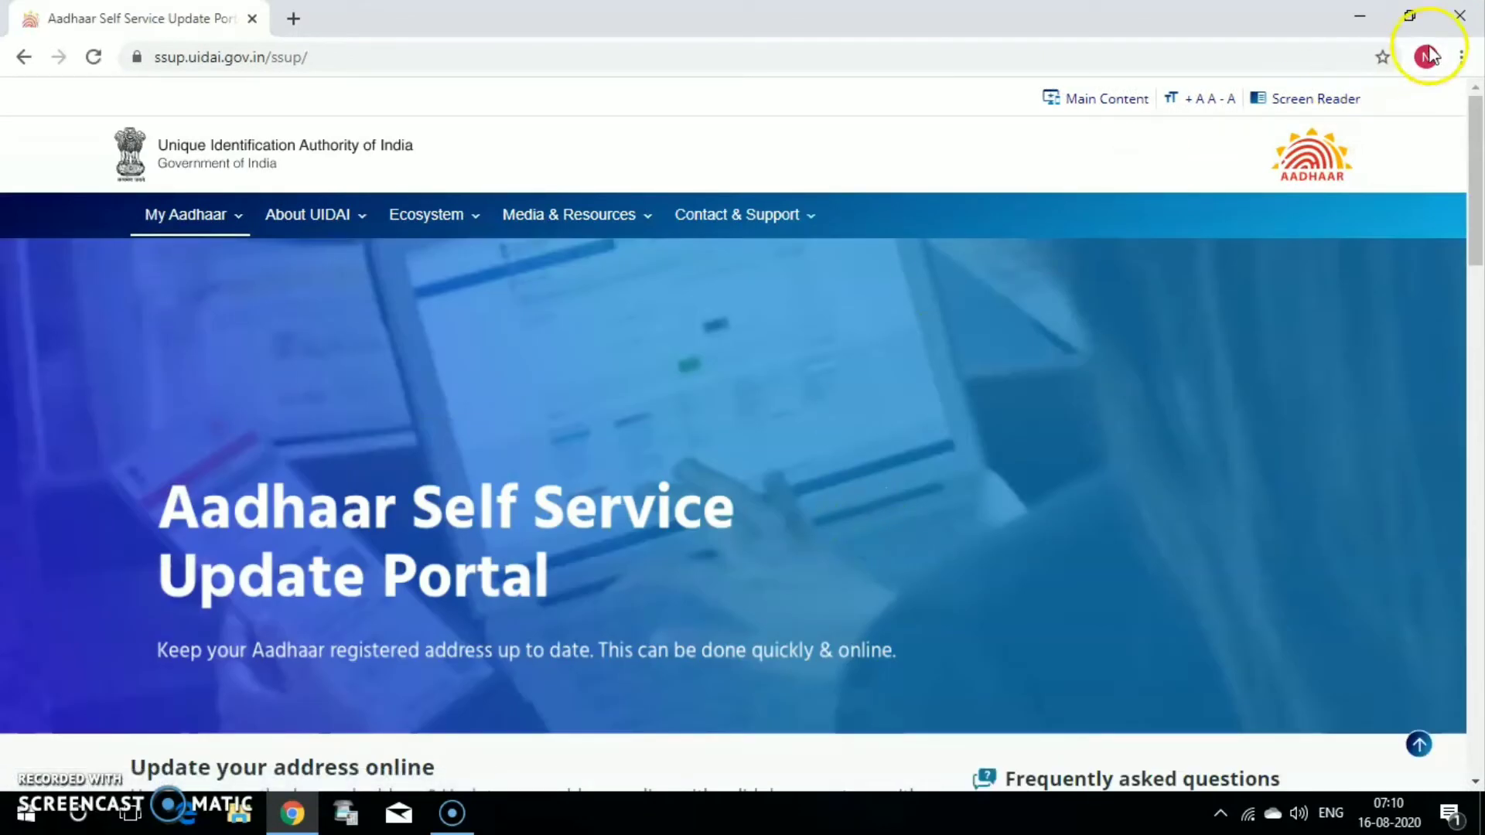
left_click(1461, 56)
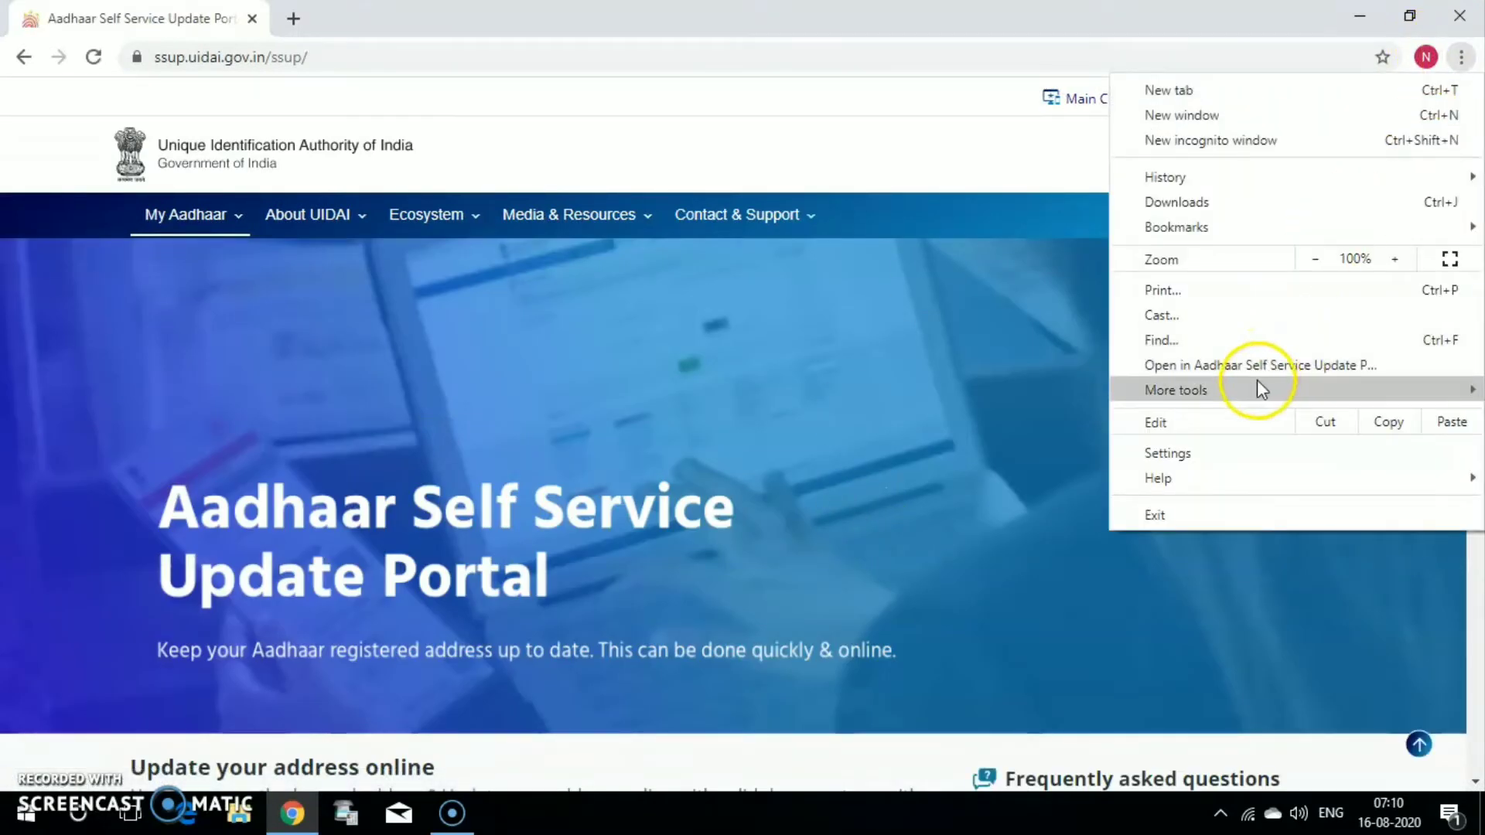
mouse_move(1176, 390)
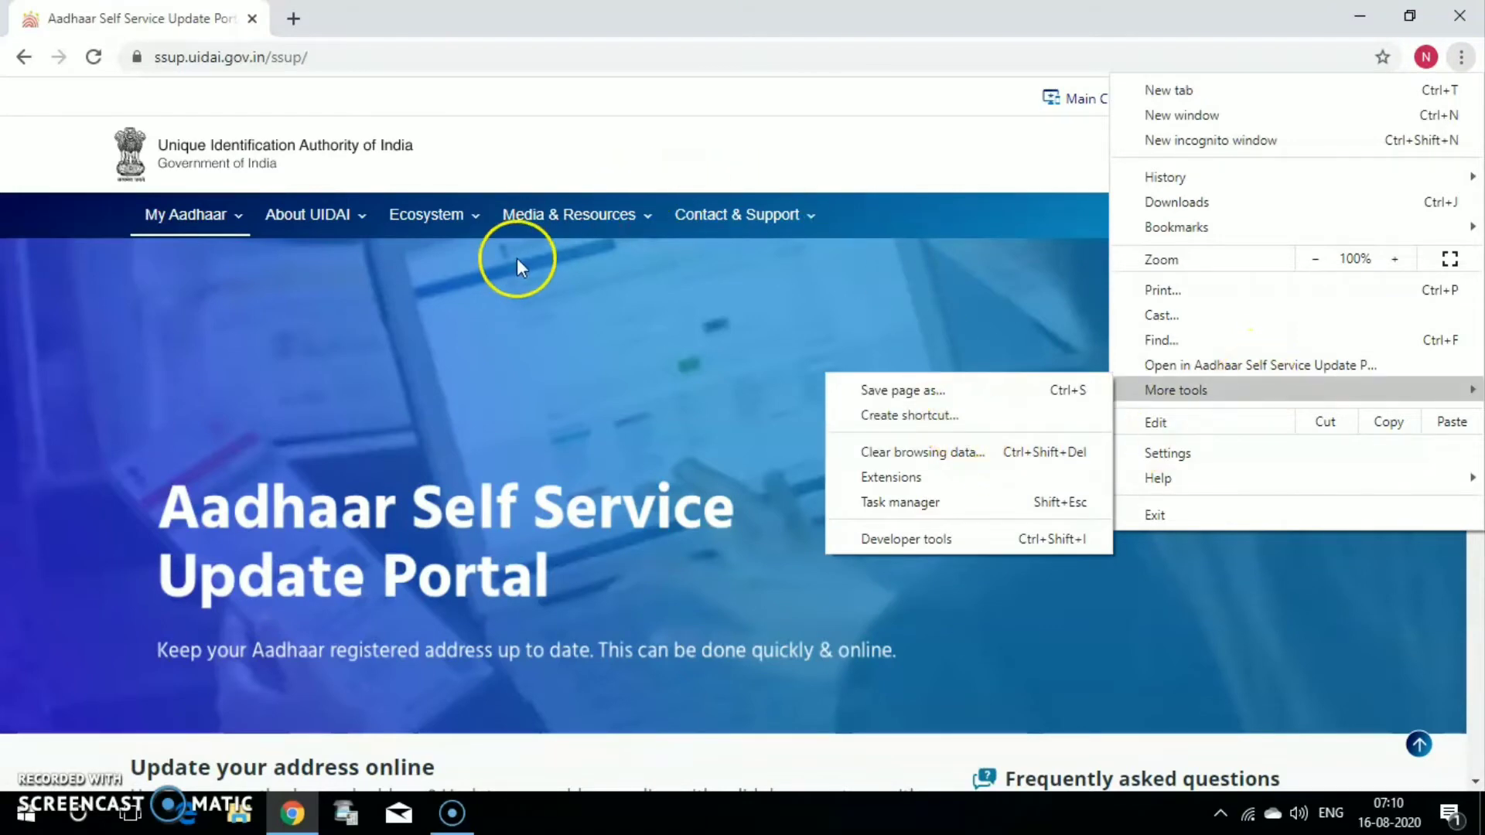
scroll(383, 230, "down", 2)
scroll(349, 464, "down", 5)
scroll(329, 451, "down", 1)
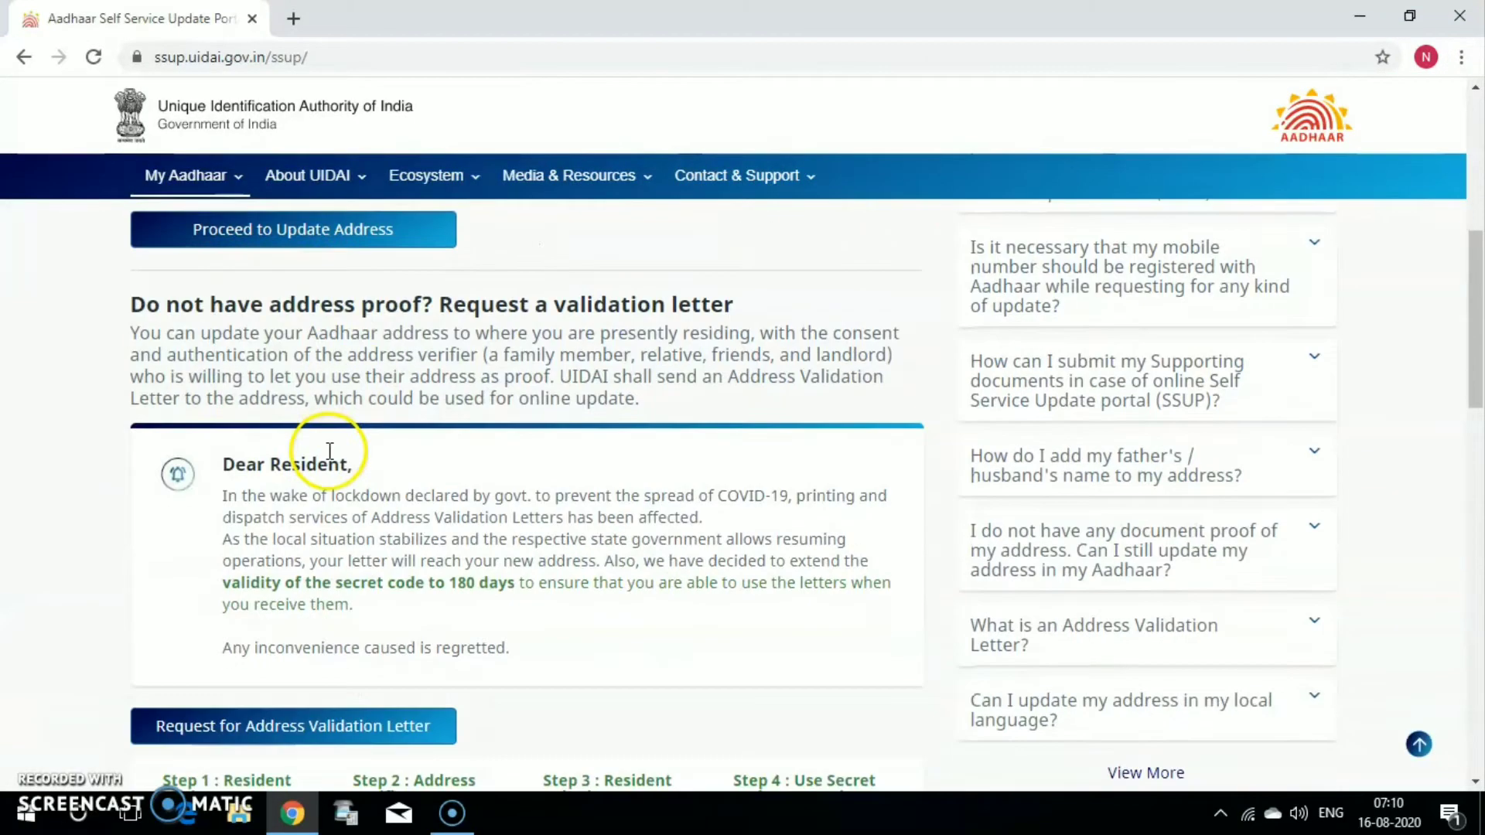
scroll(309, 595, "down", 2)
scroll(309, 548, "down", 3)
scroll(302, 520, "down", 1)
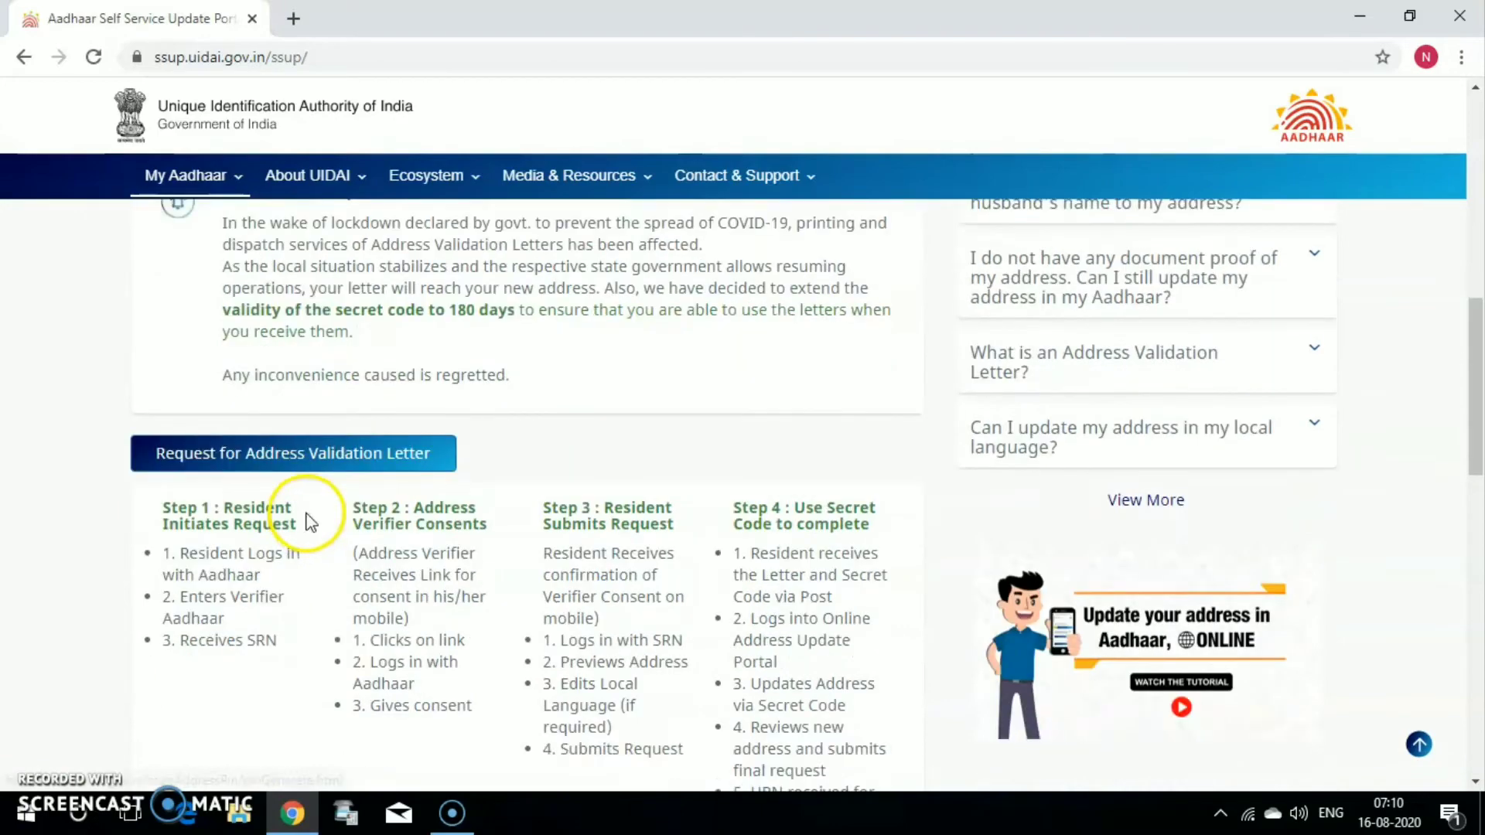
scroll(309, 505, "up", 12)
scroll(293, 433, "down", 5)
scroll(294, 434, "down", 1)
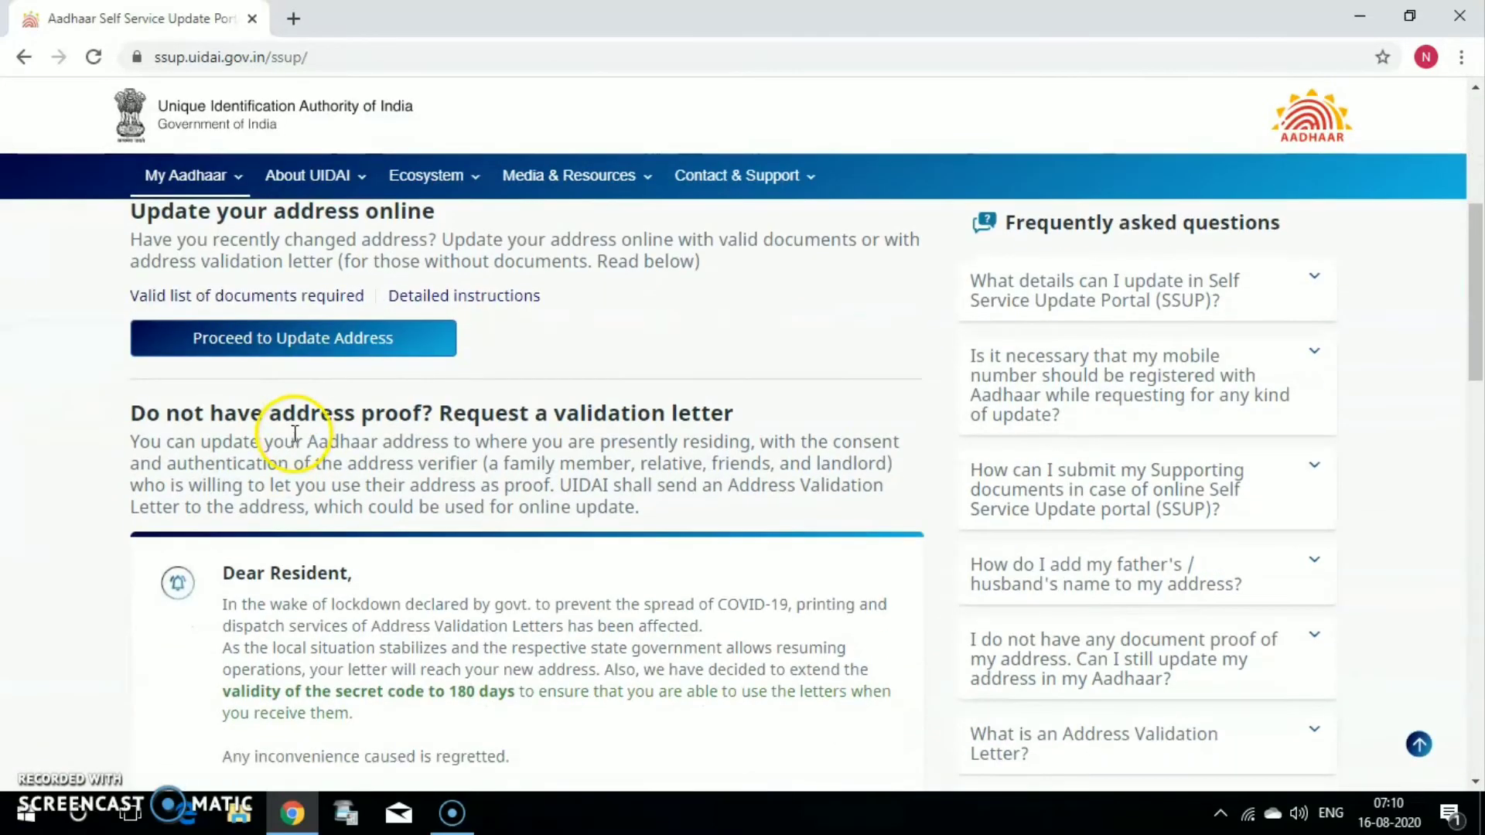
scroll(294, 433, "down", 4)
scroll(366, 431, "down", 4)
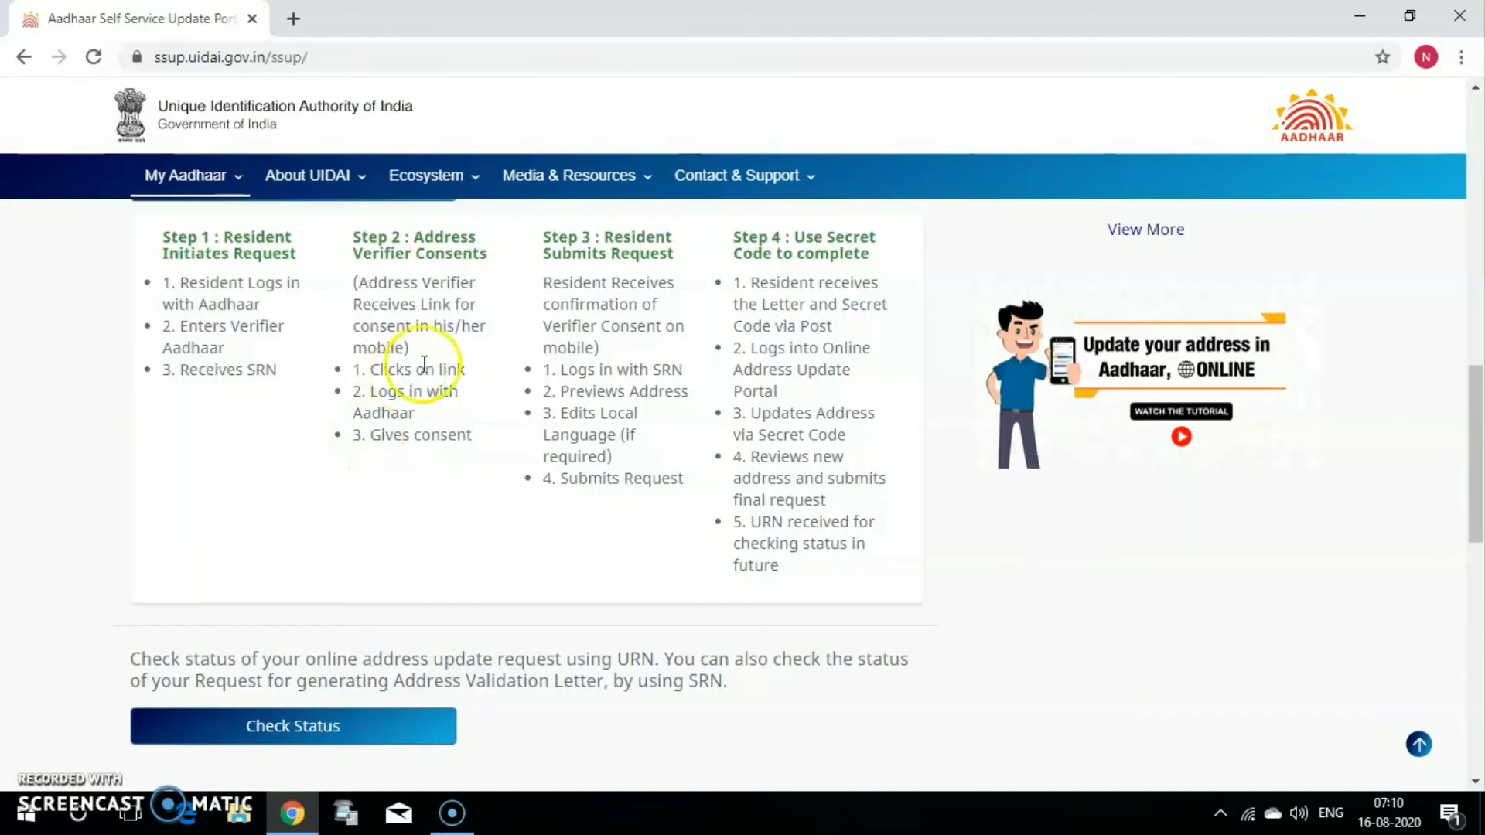
scroll(326, 550, "down", 4)
scroll(322, 531, "up", 8)
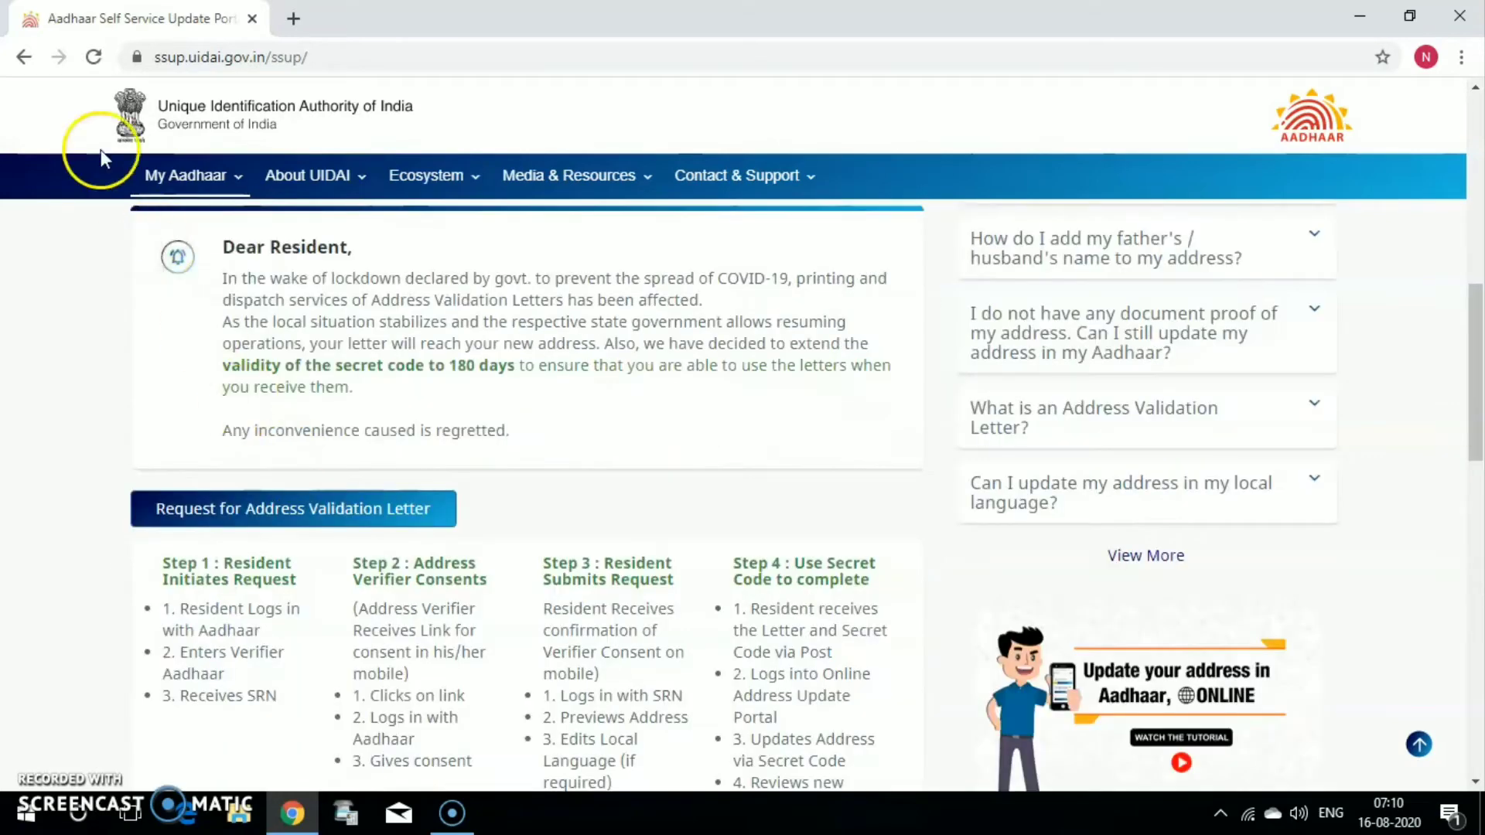
left_click(25, 59)
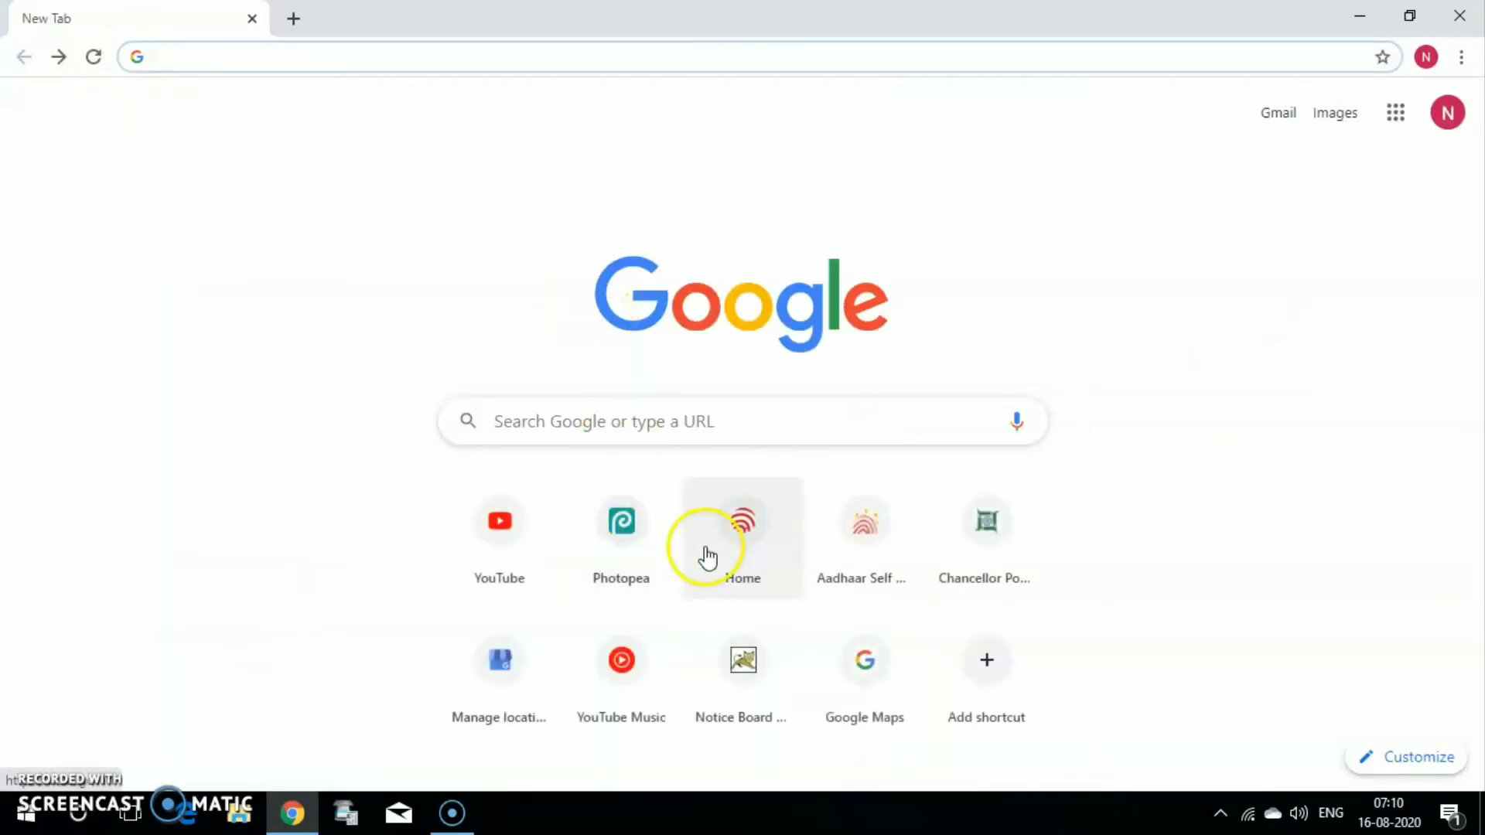
Open the UIDAI home page and launch 'Verify an Aadhaar Number' in a new tab.
left_click(749, 526)
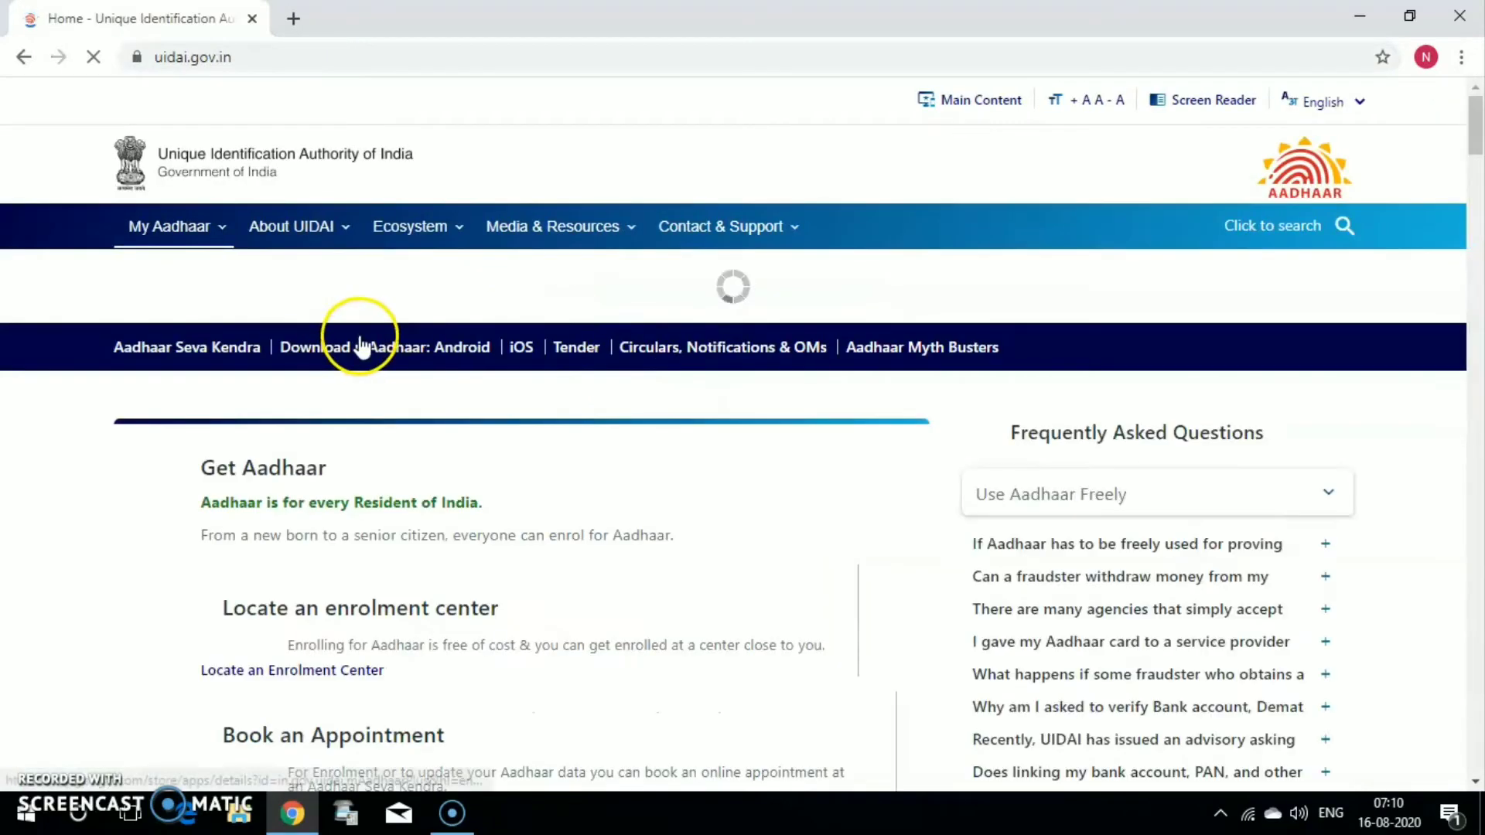
scroll(352, 364, "down", 5)
scroll(350, 372, "down", 3)
scroll(371, 359, "down", 5)
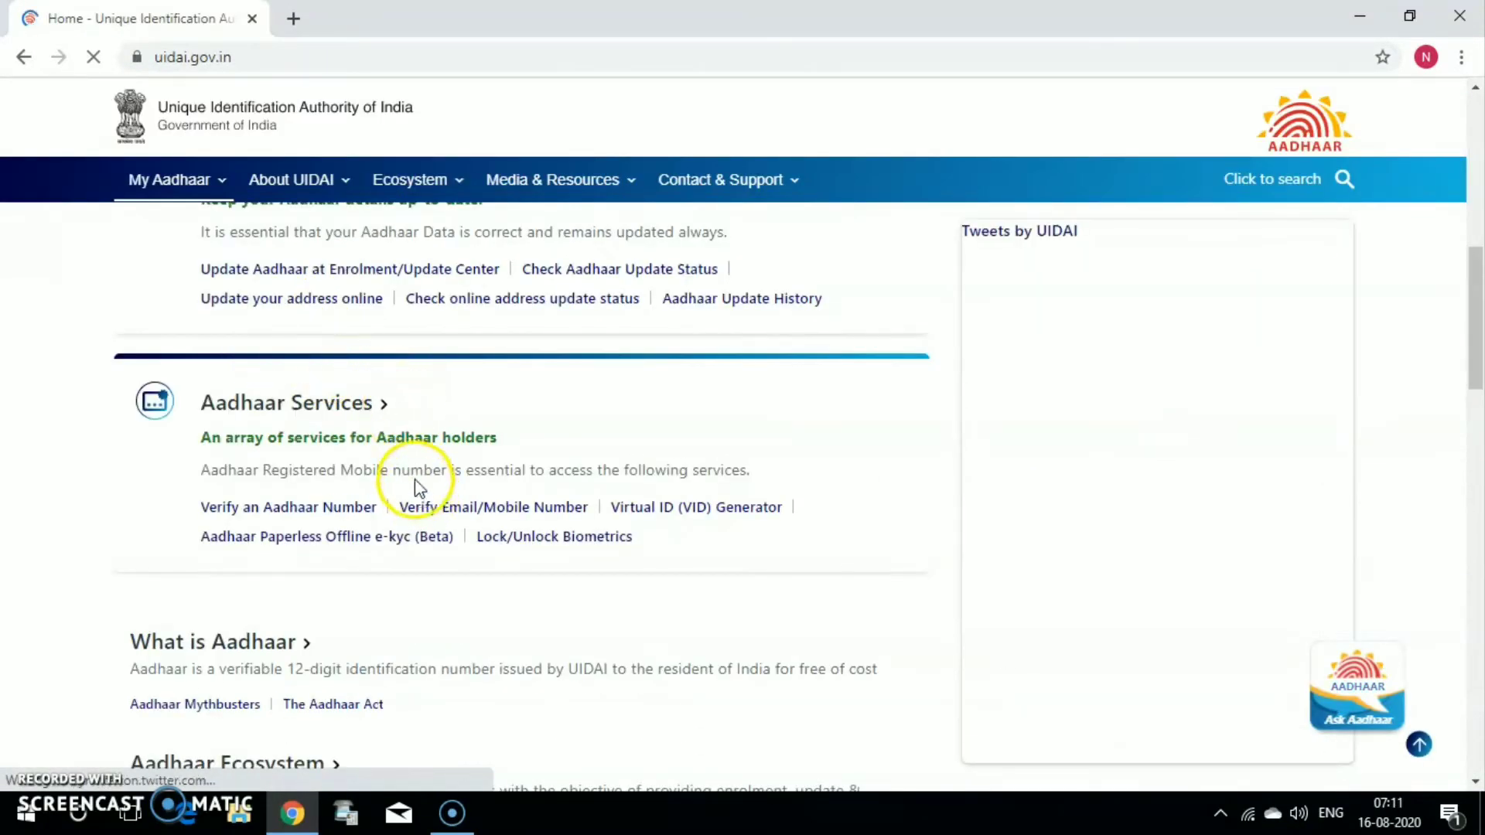
left_click(342, 507)
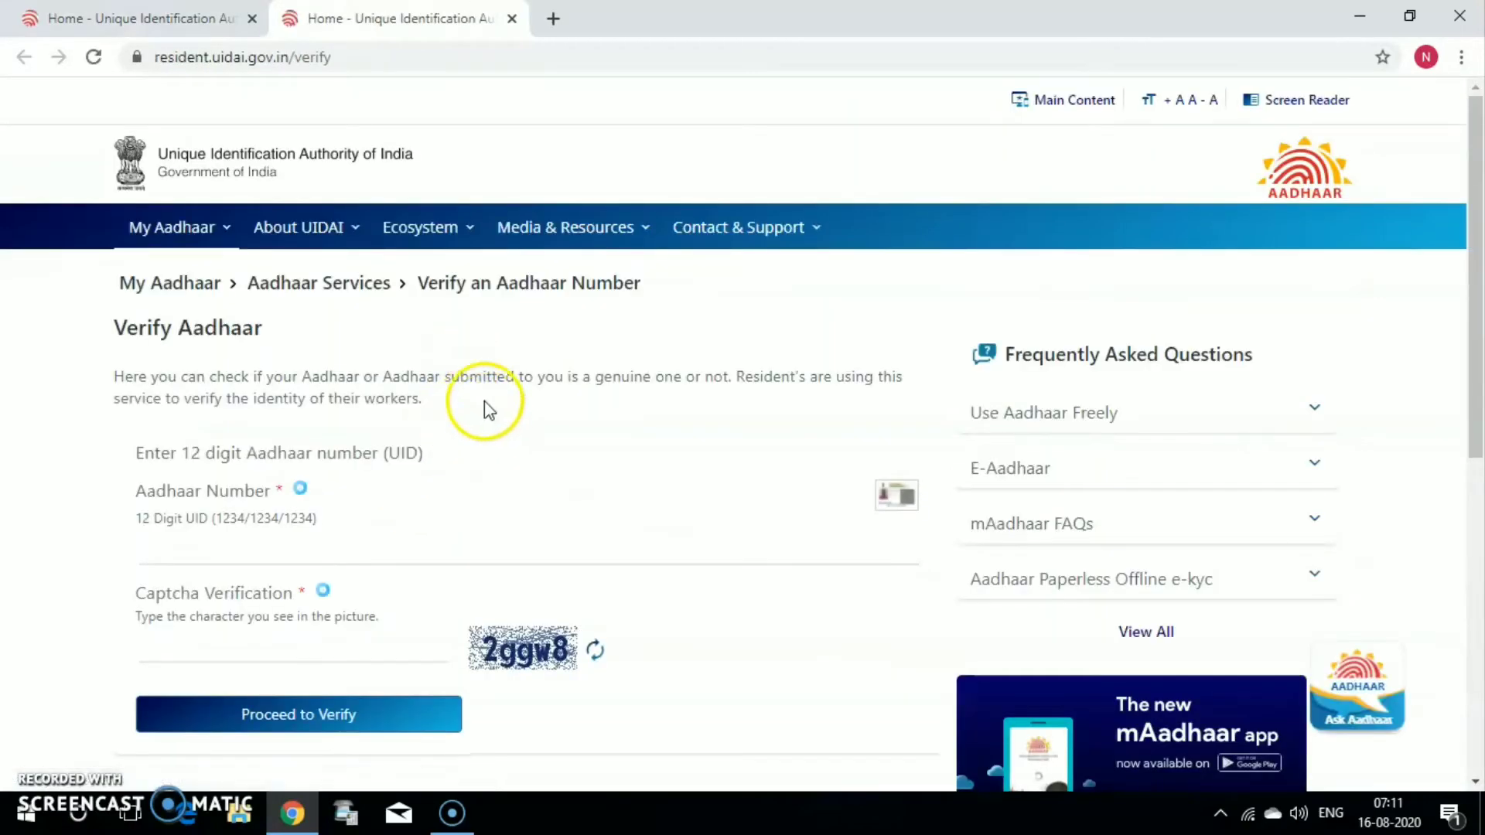
Check the UIDAI home tab, return to the Verify Aadhaar tab and open Chrome's main menu.
left_click(152, 21)
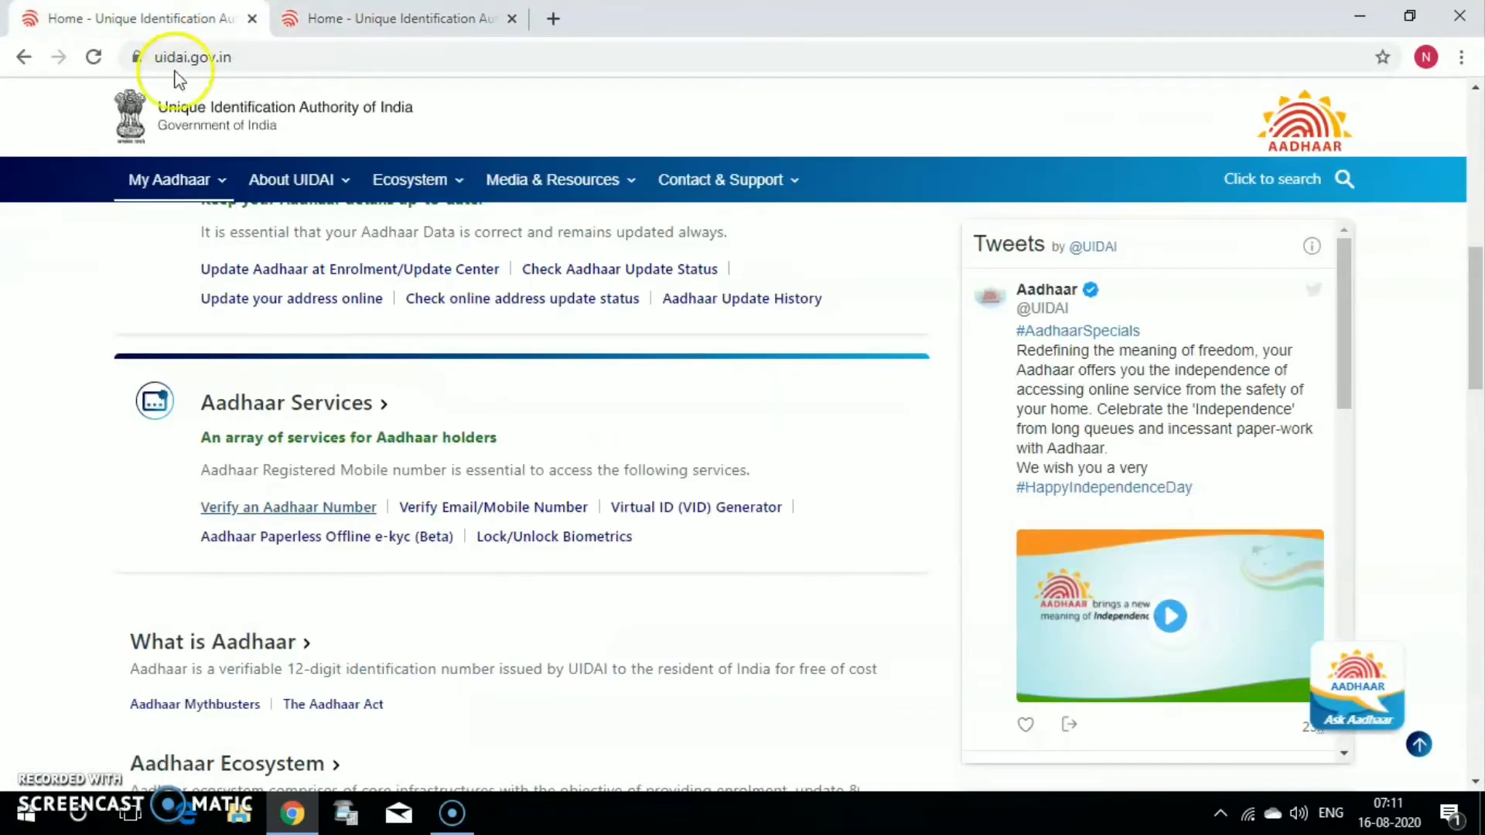
left_click(377, 23)
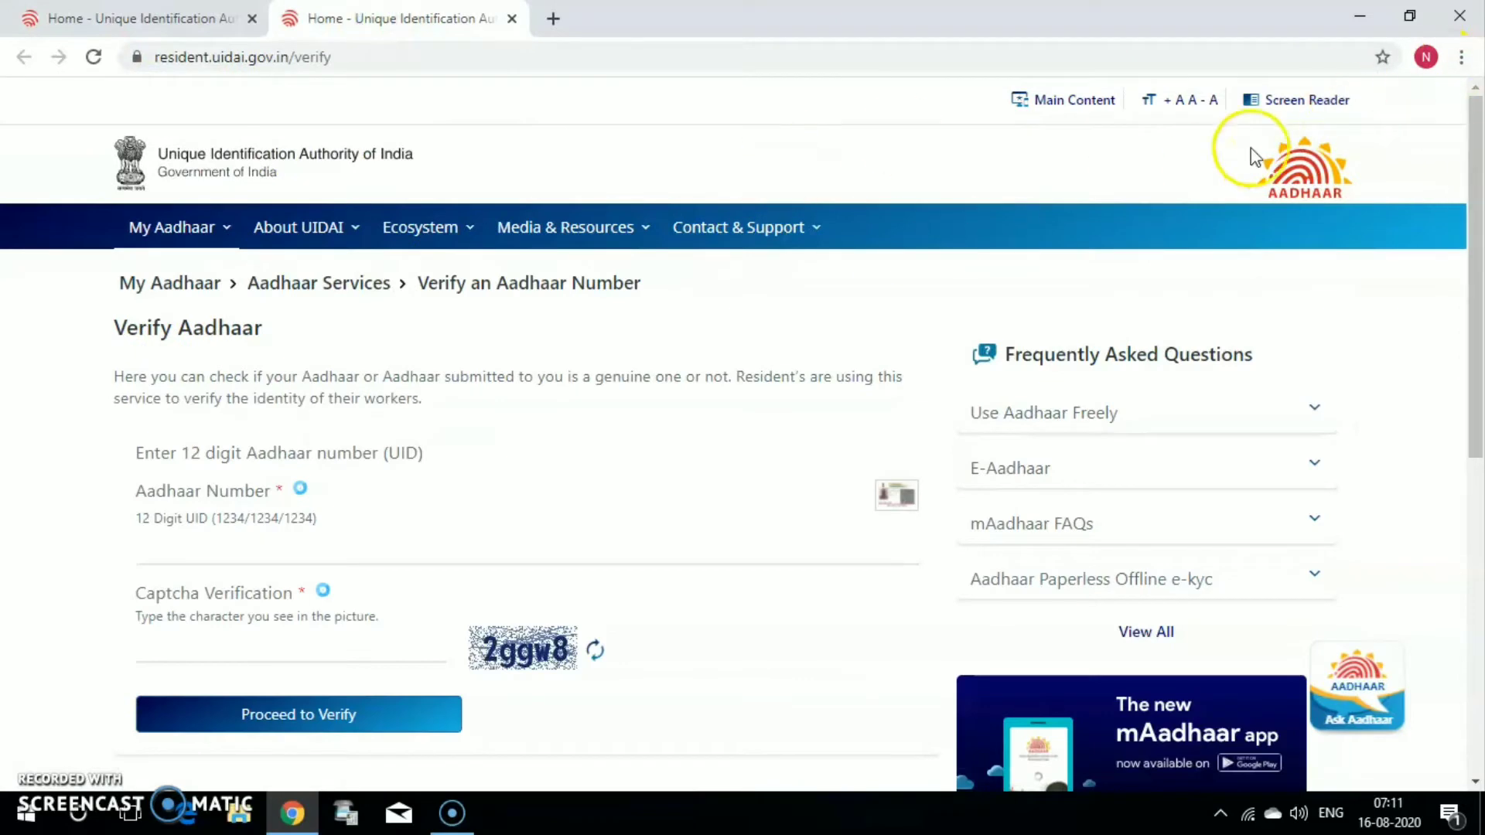
left_click(1461, 59)
mouse_move(1265, 365)
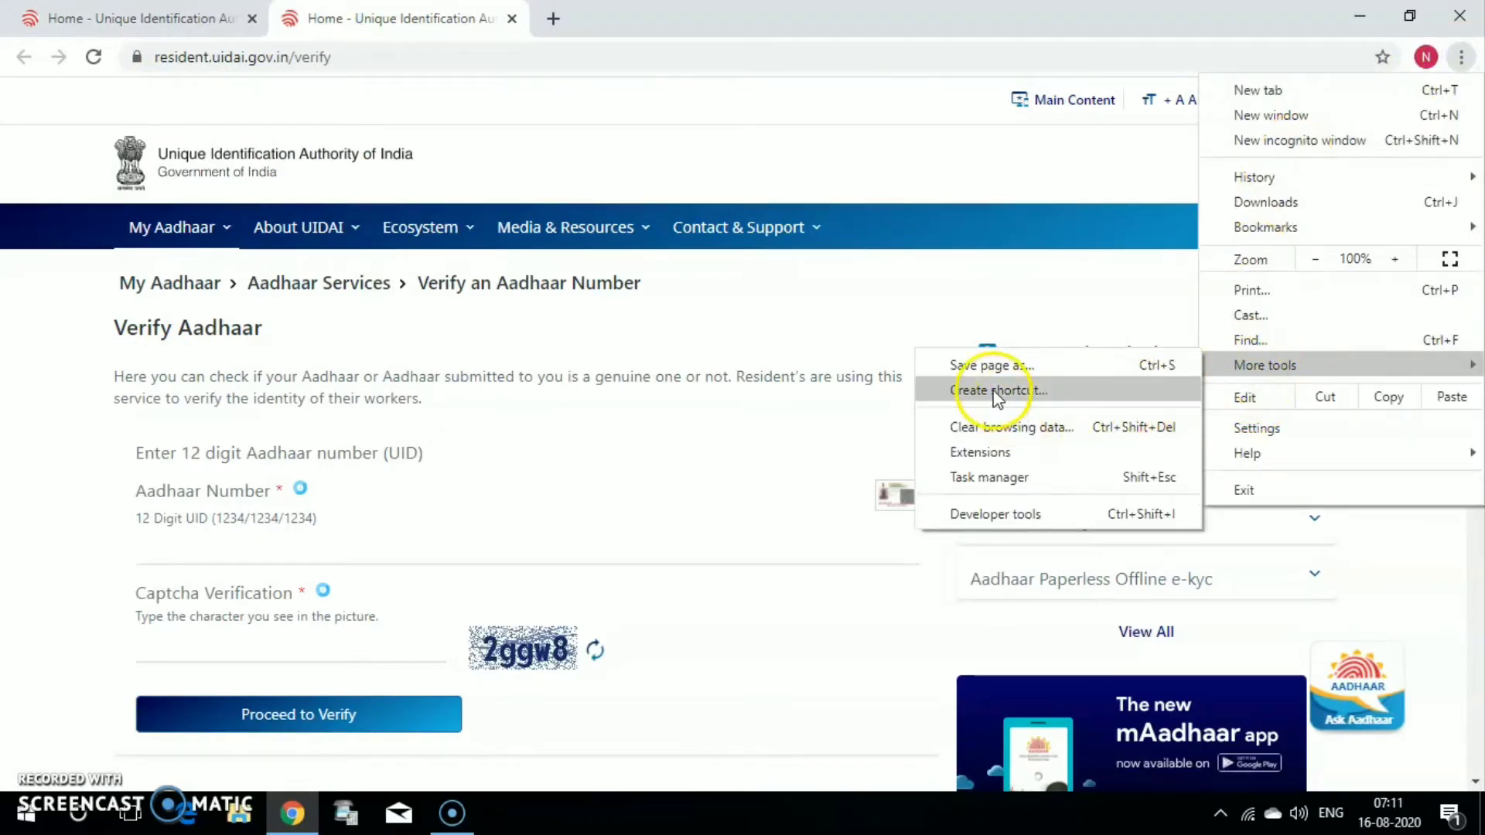
Create a desktop shortcut for the UIDAI Verify Aadhaar page and minimise Chrome.
left_click(995, 389)
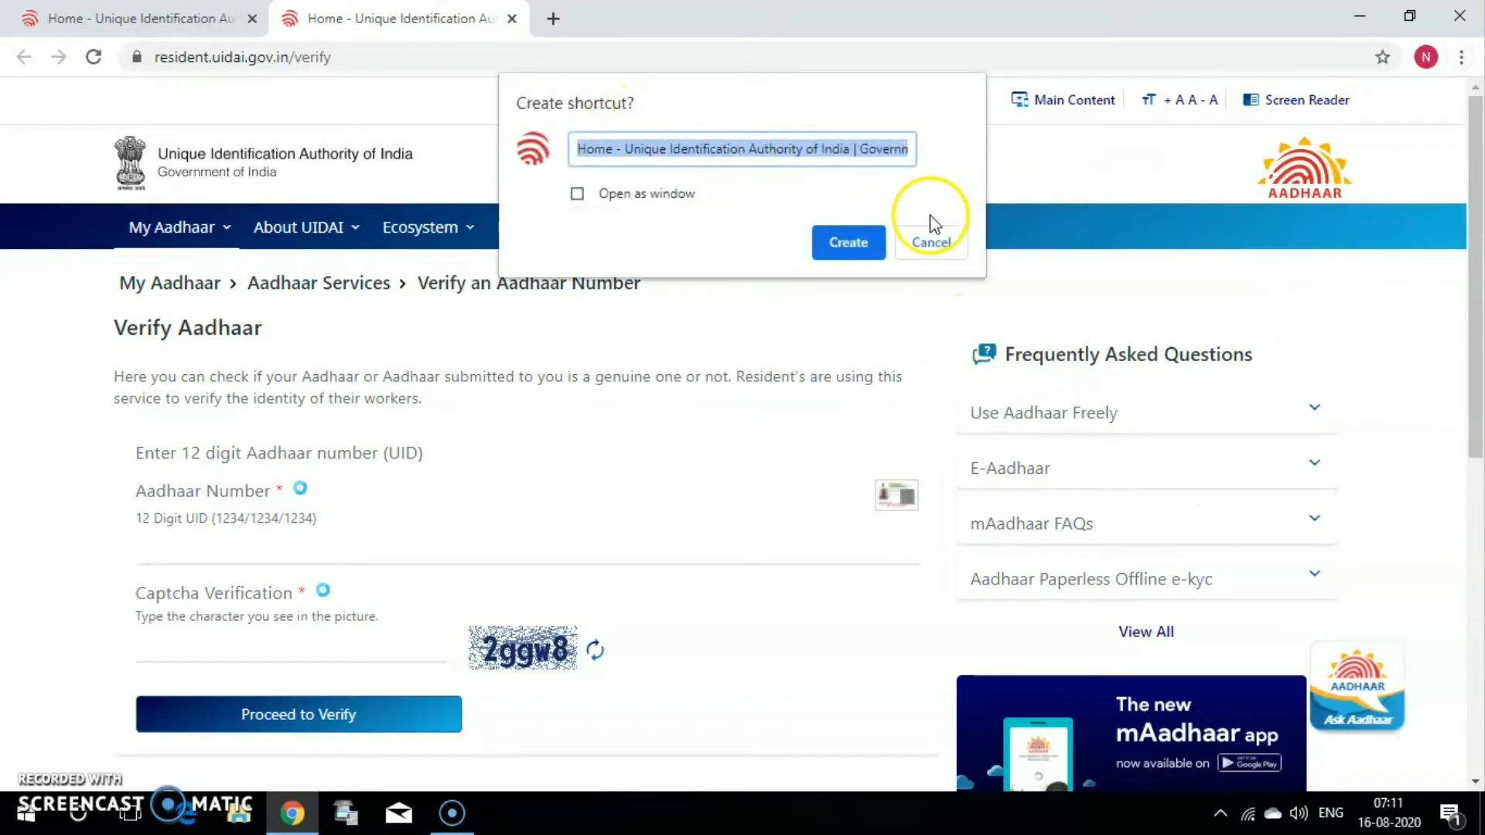
left_click(851, 258)
left_click(1467, 14)
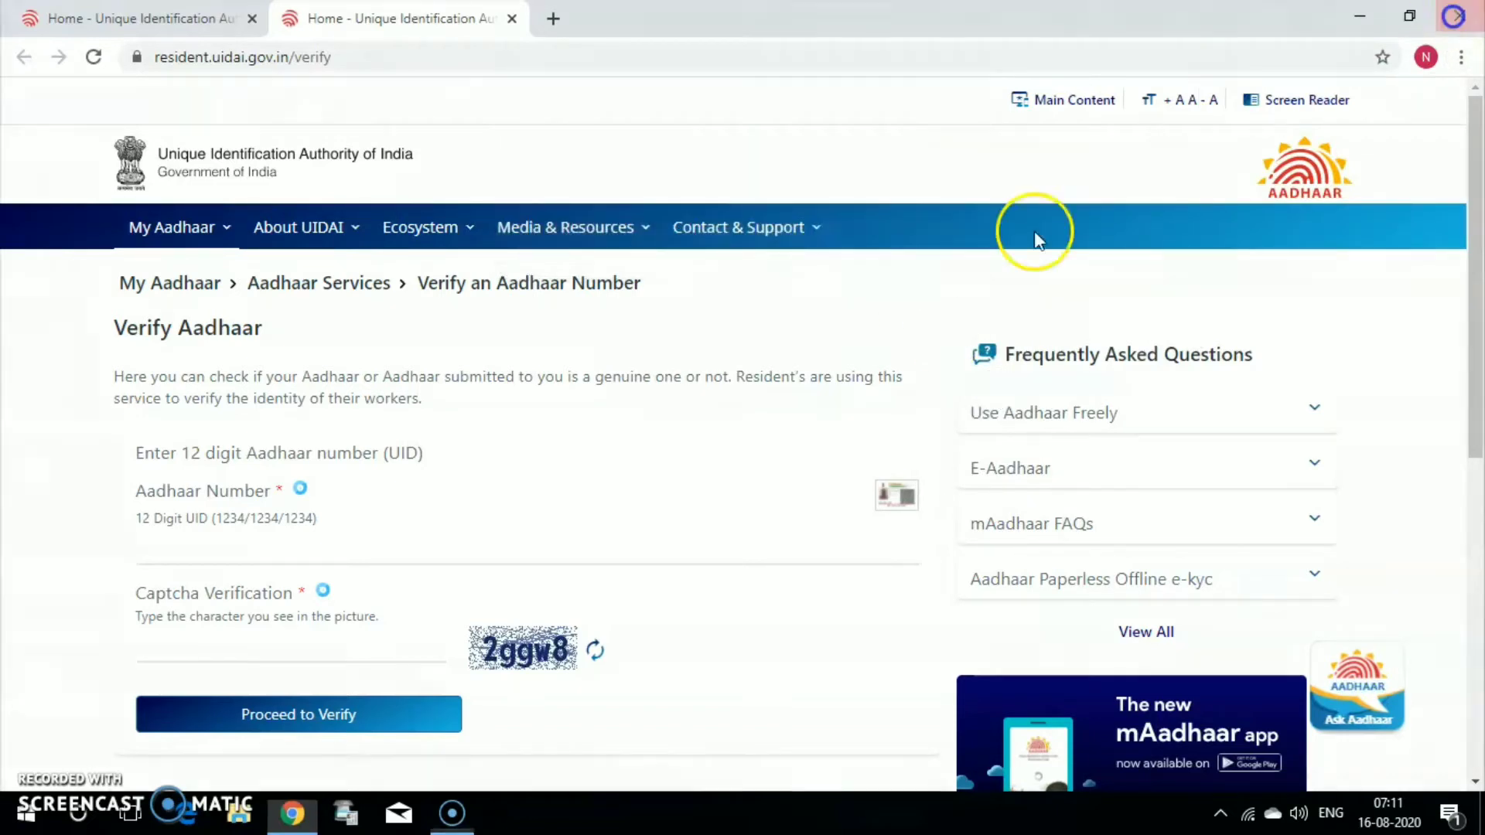
Move the UIDAI shortcut into the open desktop area, open it to test, then close it.
mouse_move(39, 684)
left_mouse_down()
mouse_move(205, 719)
mouse_move(473, 272)
left_mouse_up()
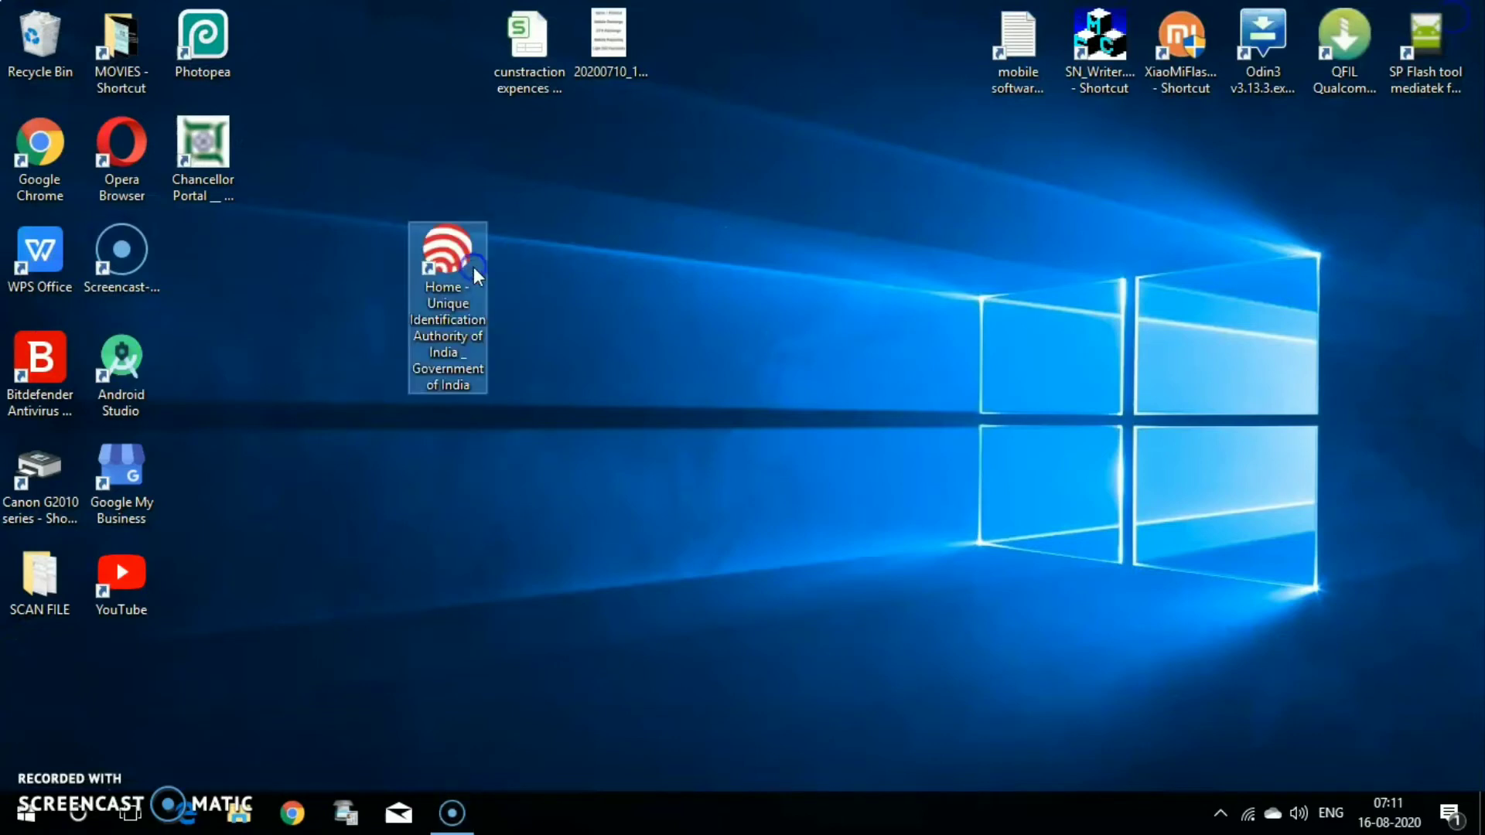
left_click(466, 264)
double_click(451, 265)
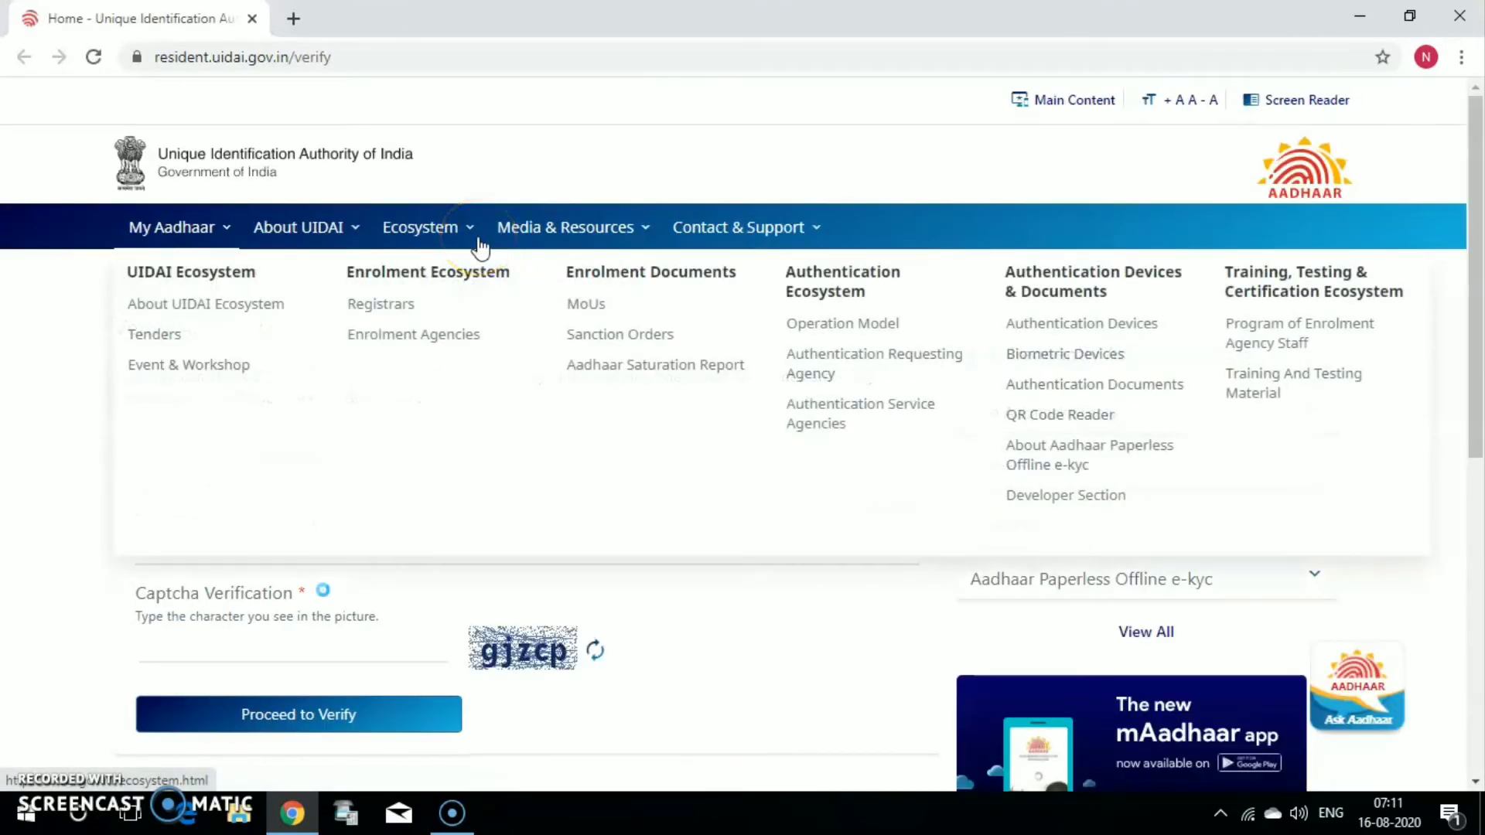
scroll(410, 425, "down", 1)
scroll(410, 425, "up", 1)
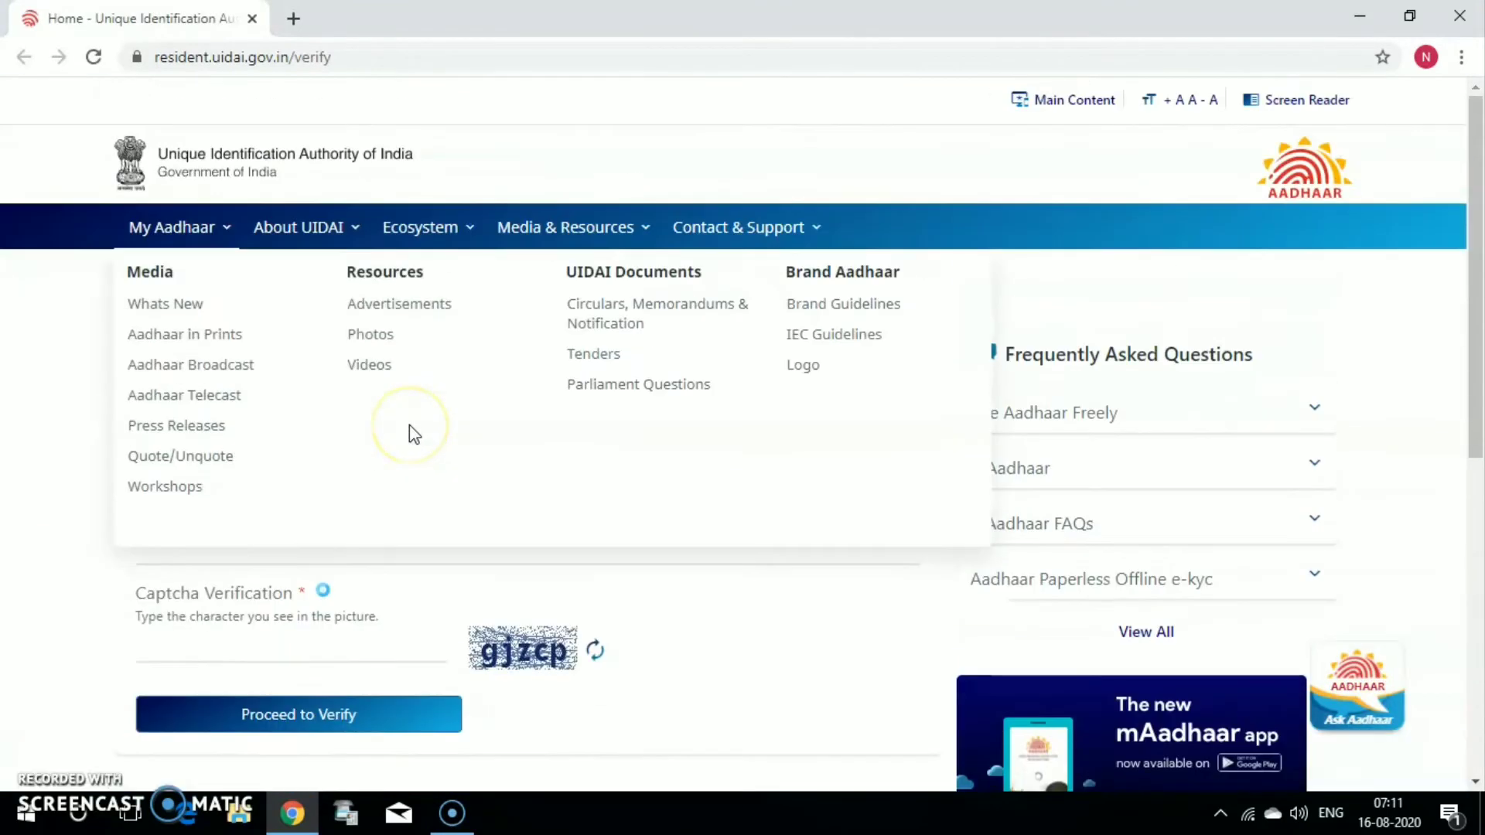
left_click(253, 18)
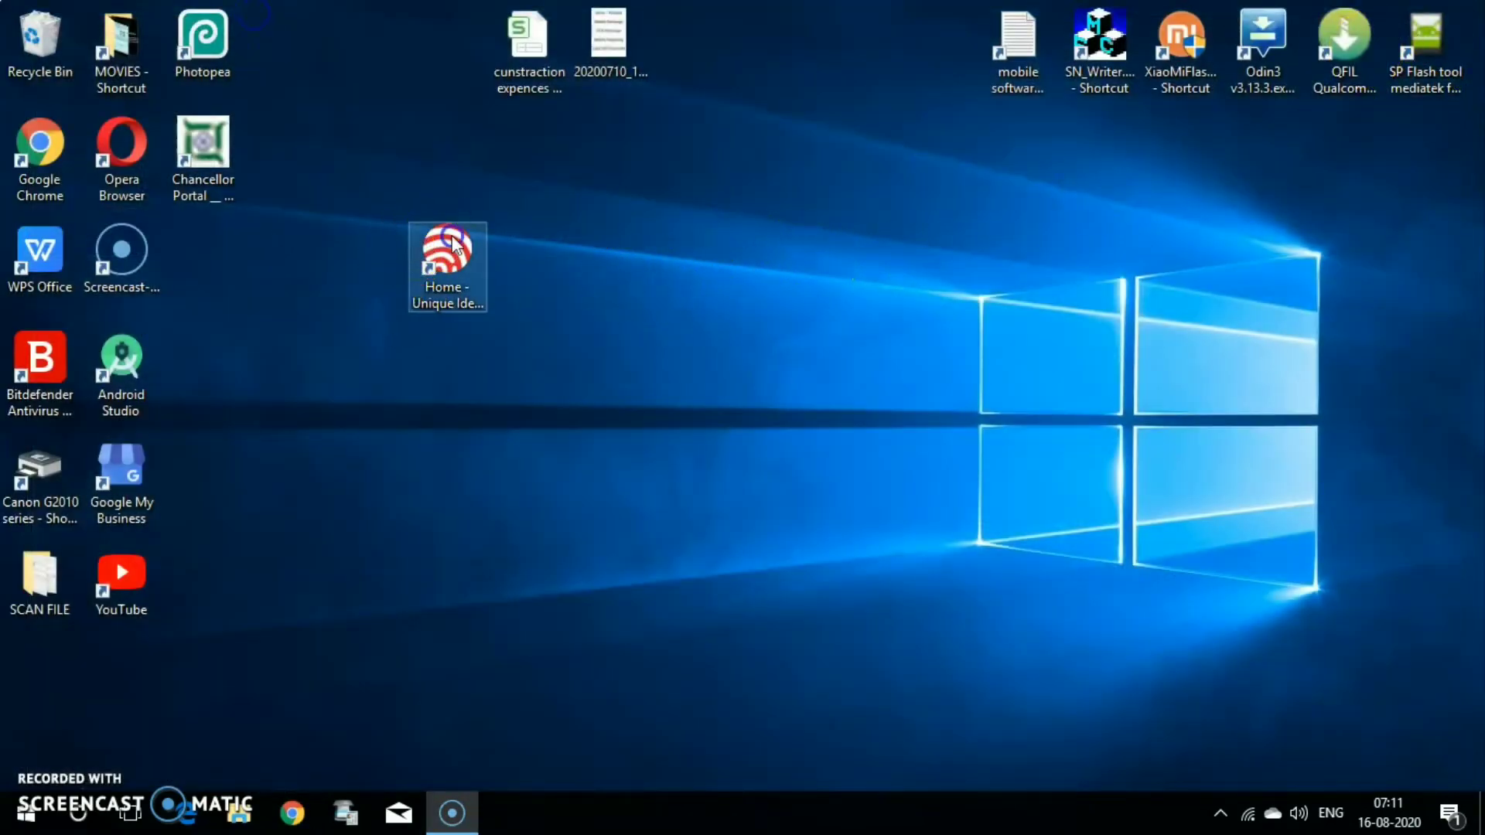
left_click(23, 135)
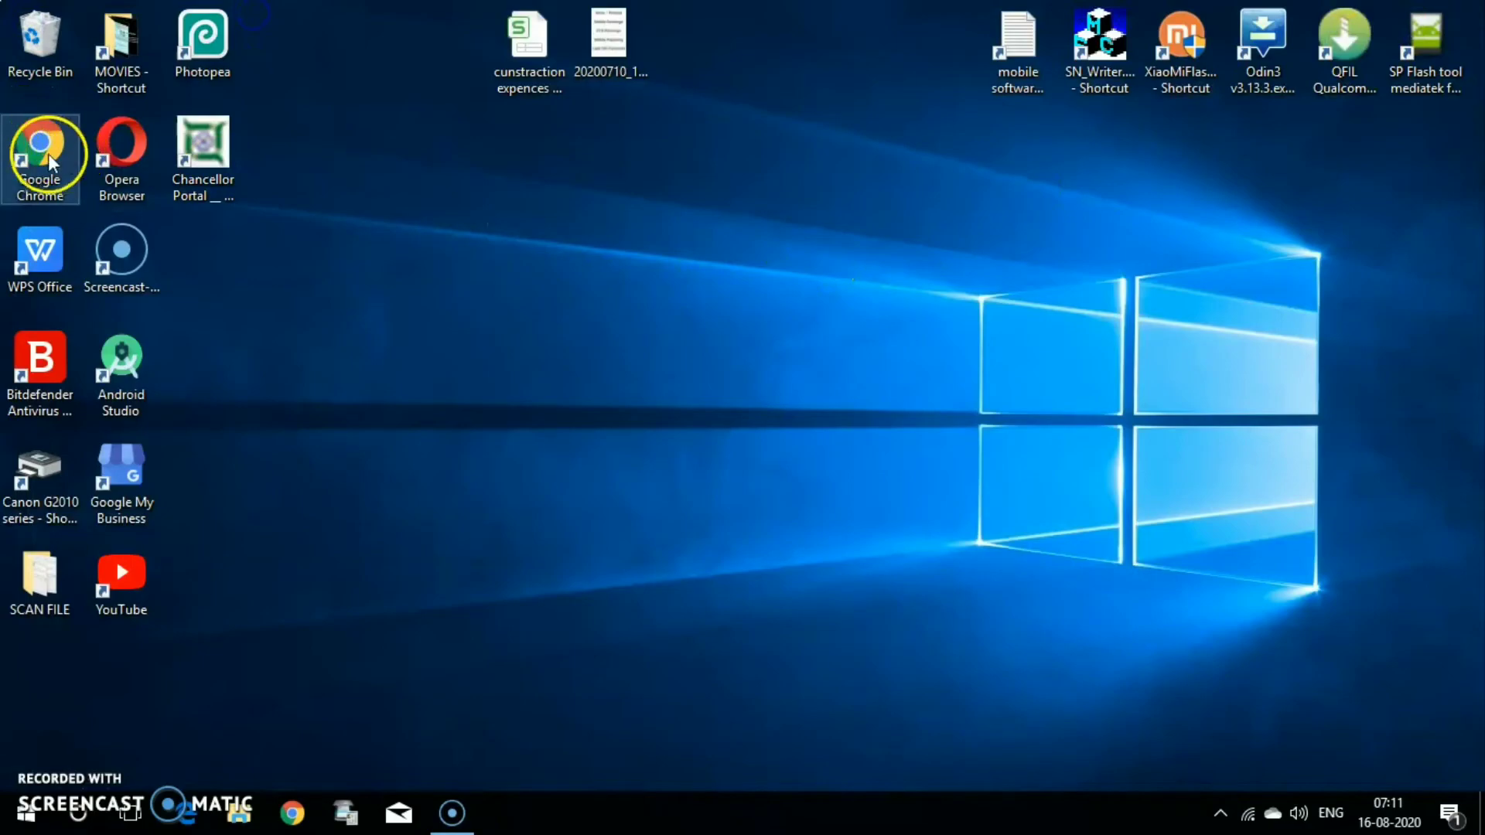
Launch Chrome, search 'whats', open the whatsapp web suggestion, then open Chrome's main menu.
double_click(45, 155)
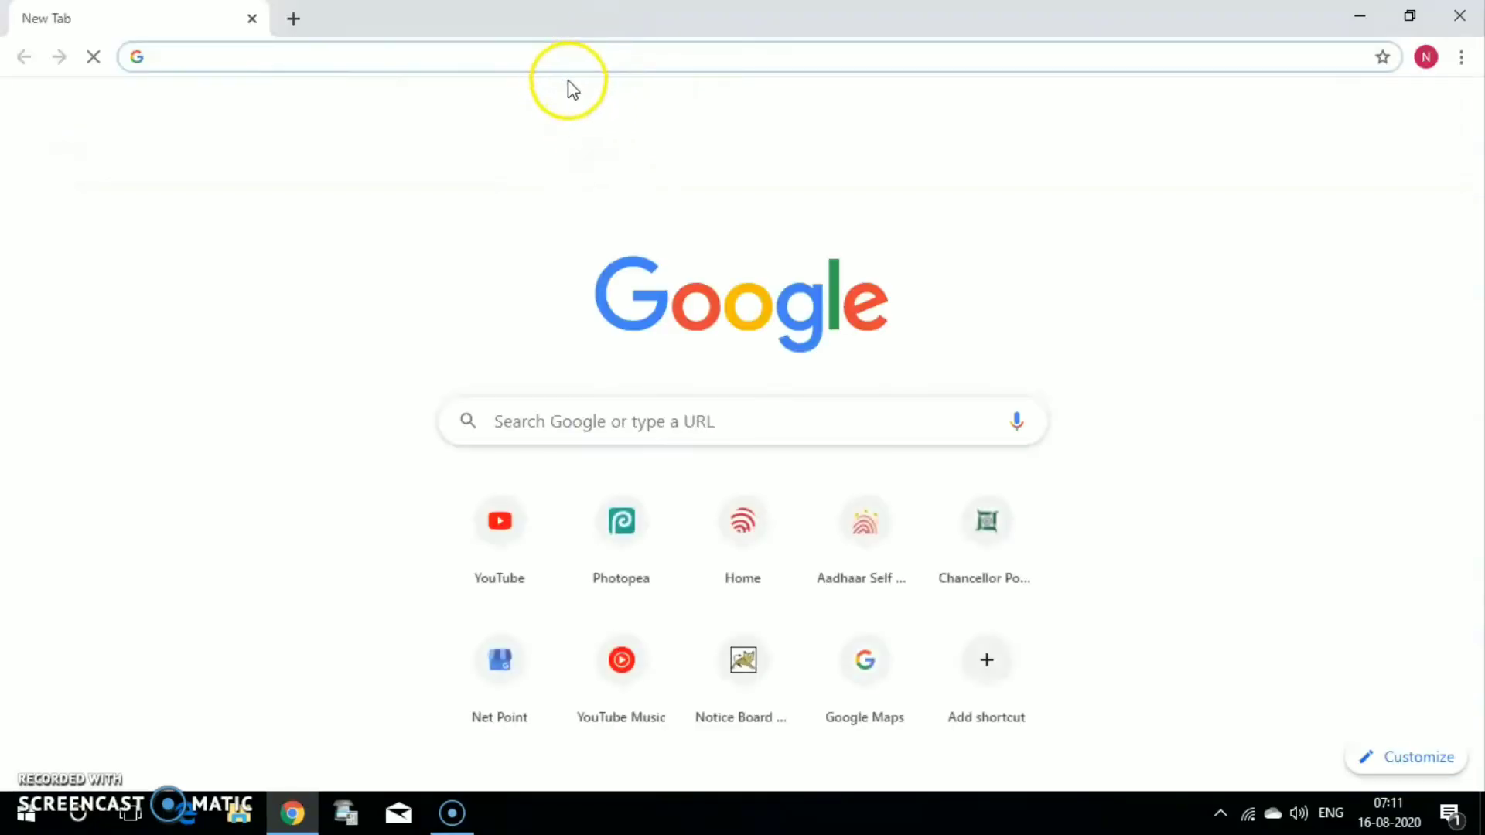
left_click(666, 409)
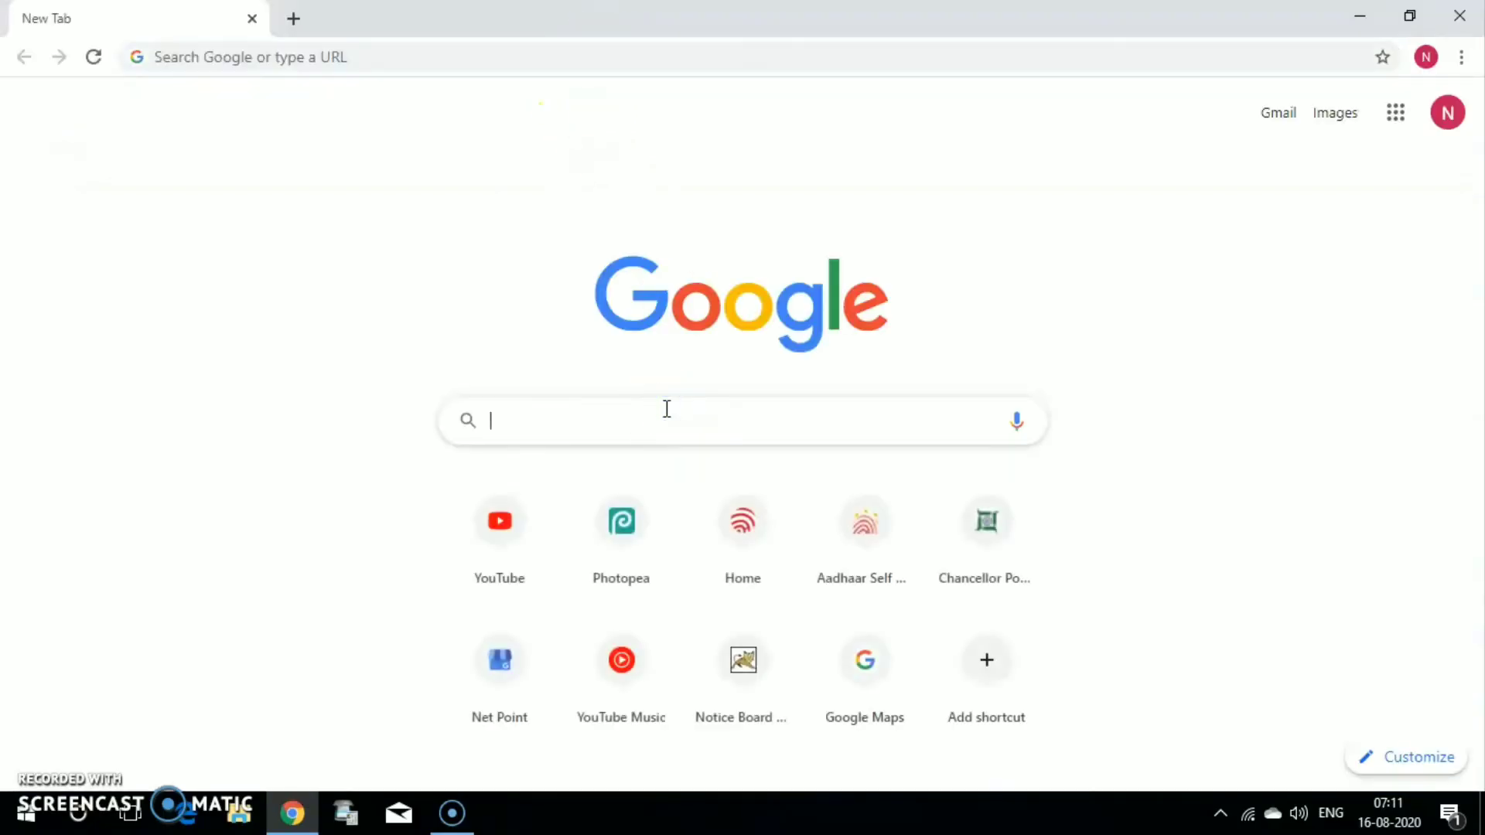
type("whats")
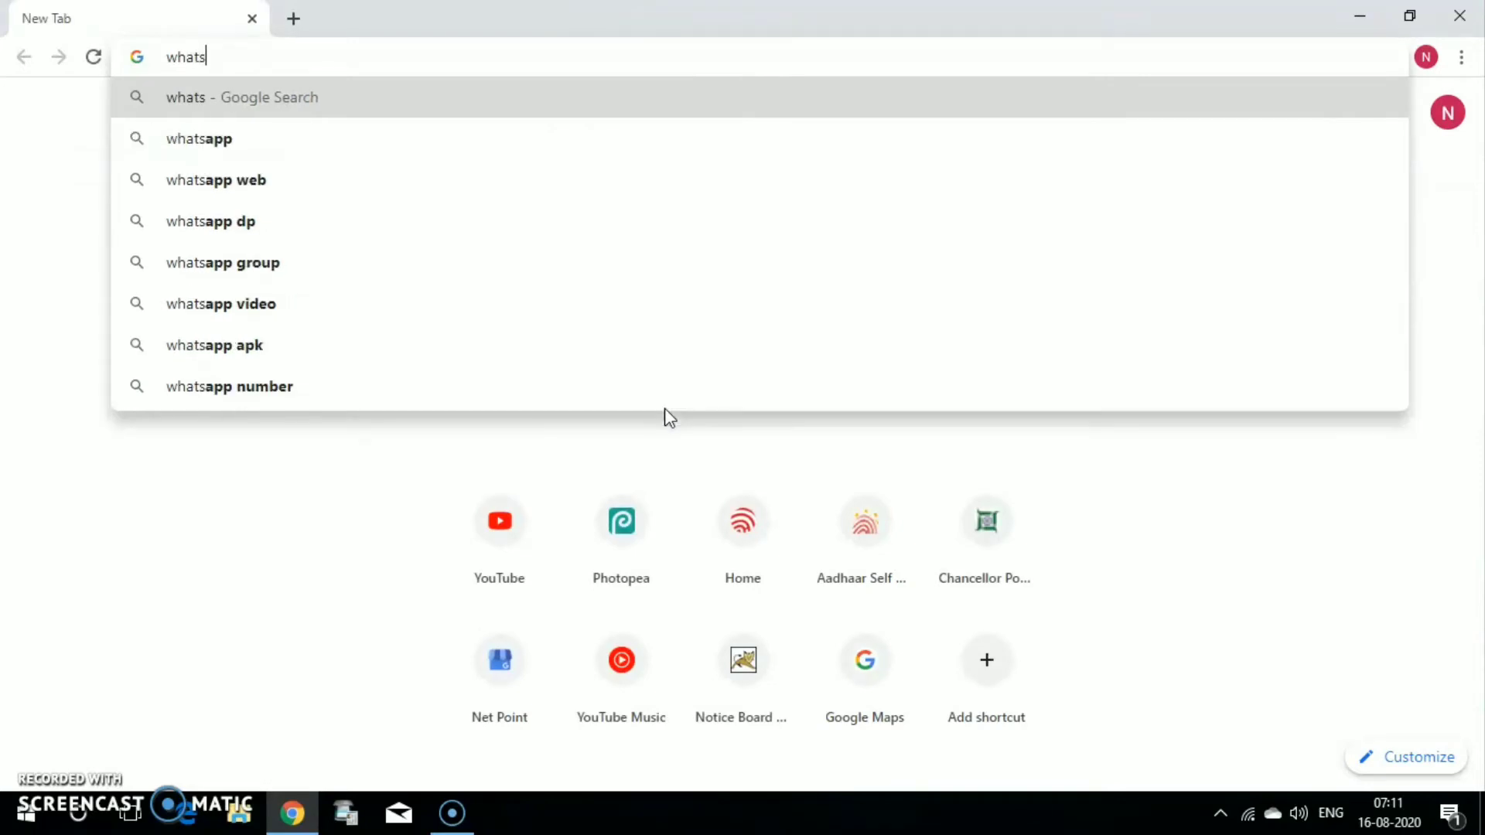
left_click(285, 178)
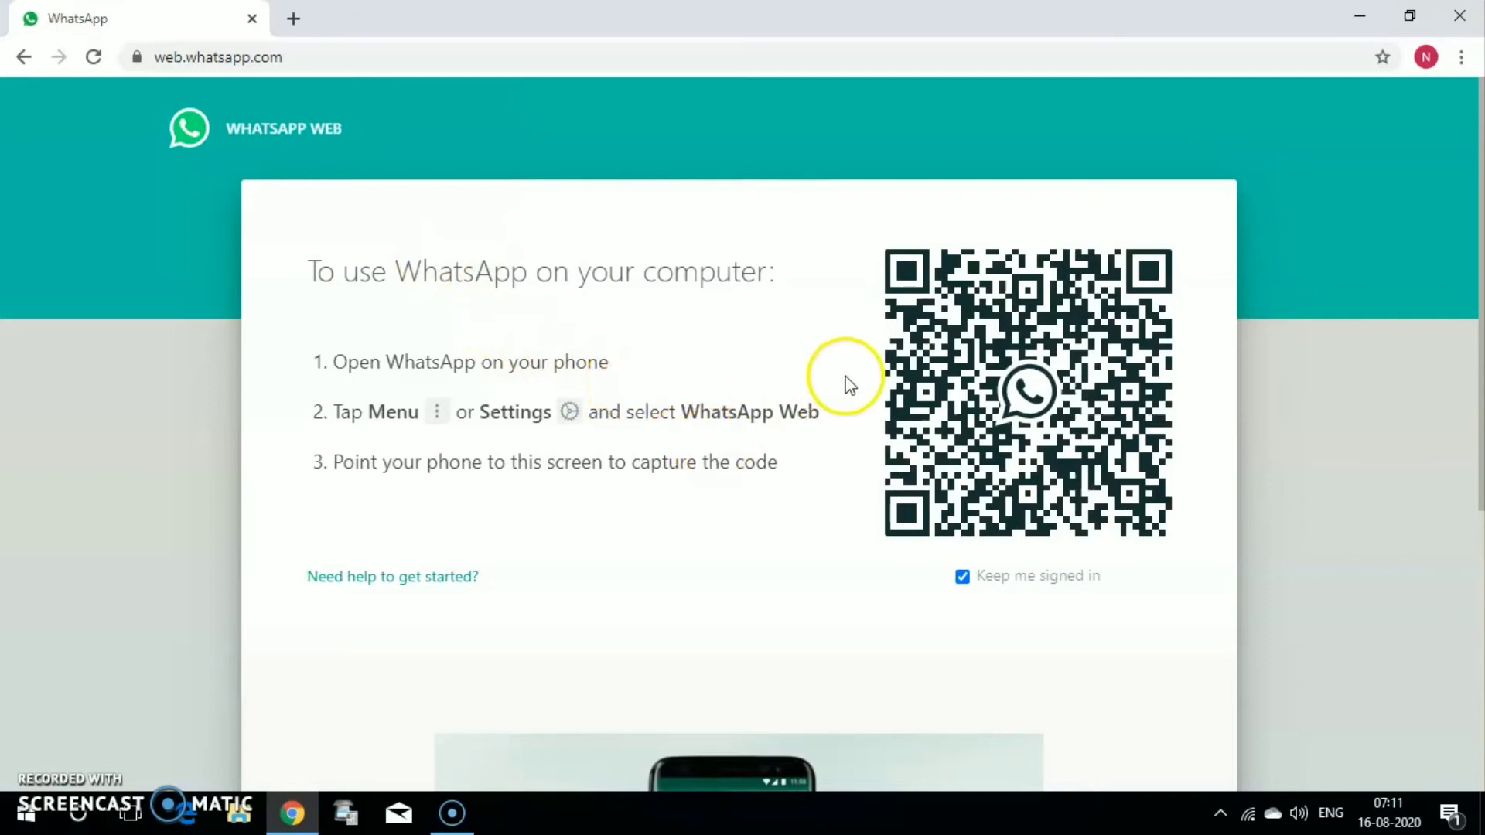
scroll(657, 553, "down", 3)
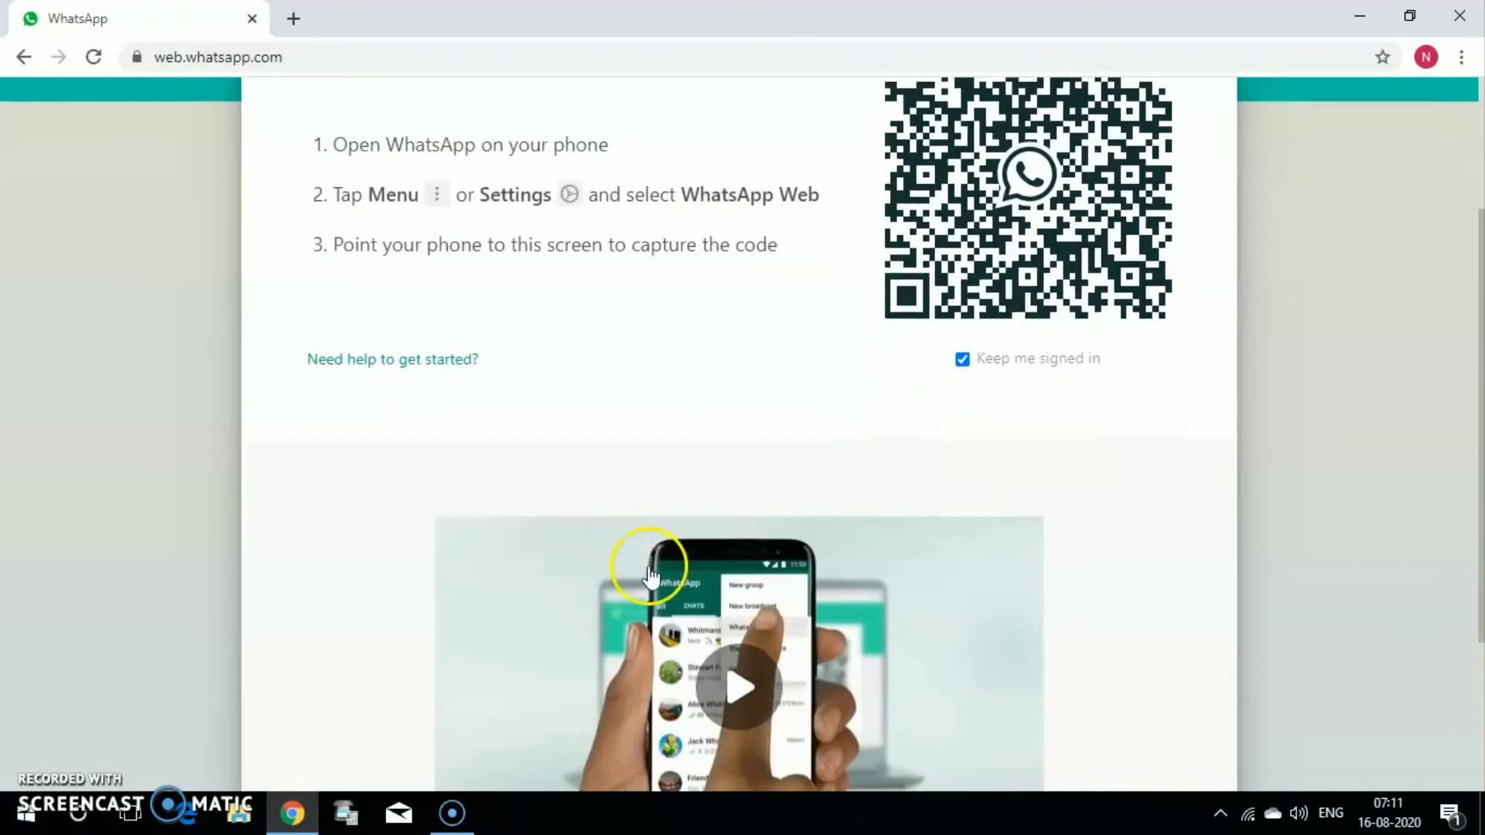
scroll(706, 394, "up", 3)
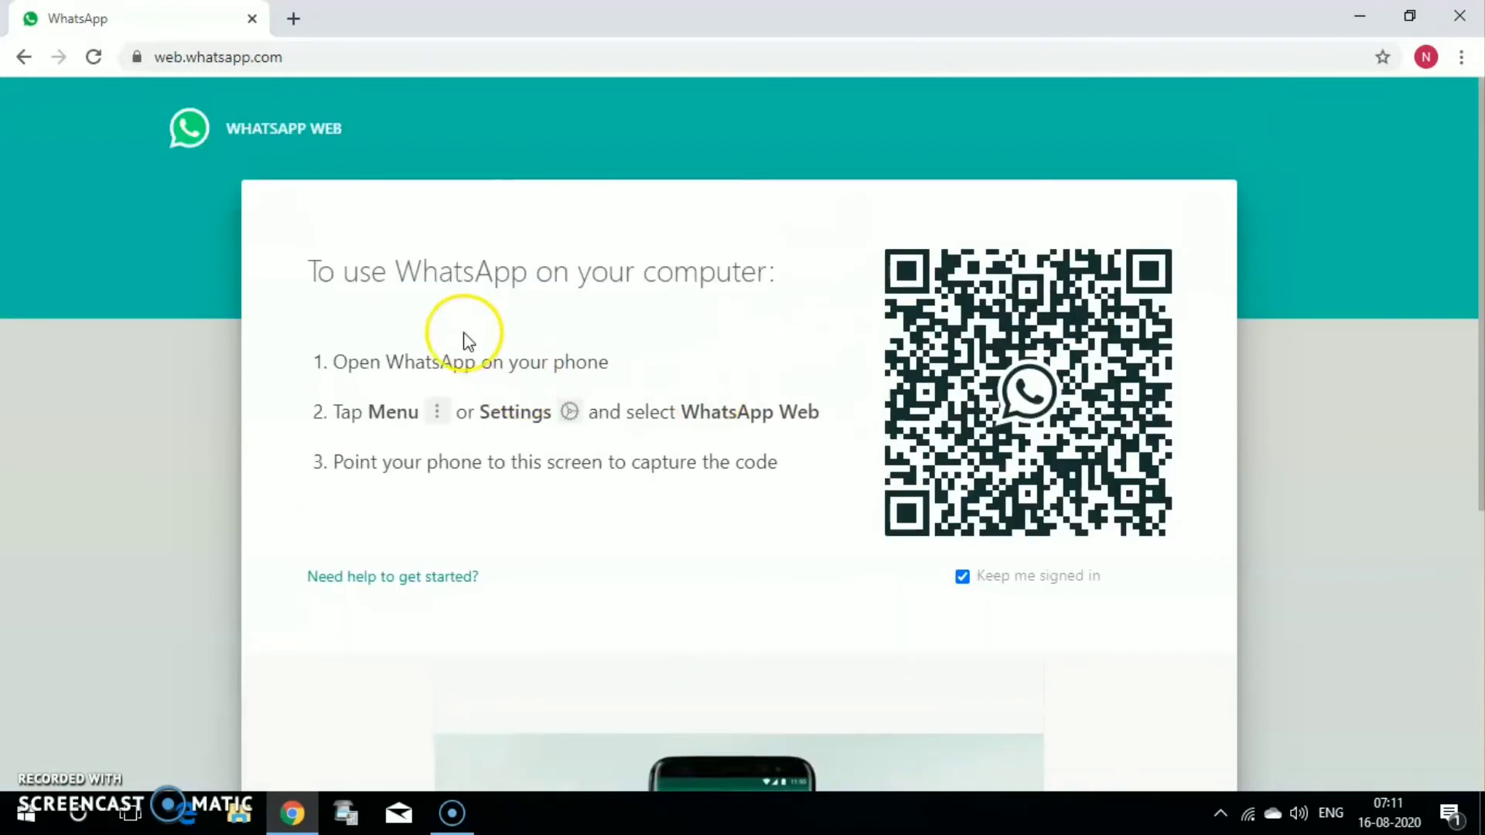
left_click(1464, 54)
mouse_move(1265, 365)
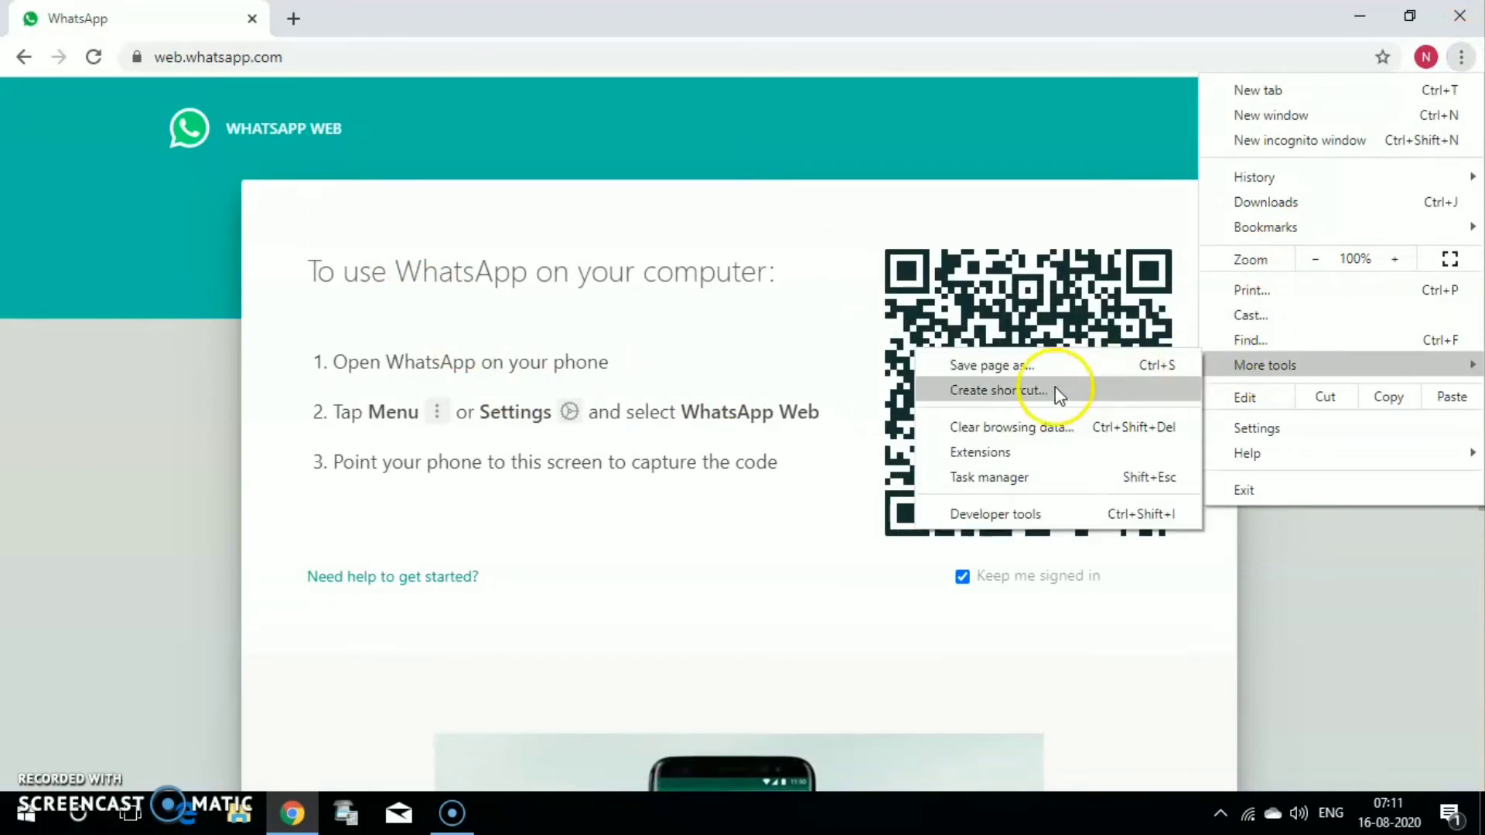
Create a desktop shortcut for WhatsApp Web and minimise Chrome.
left_click(1059, 392)
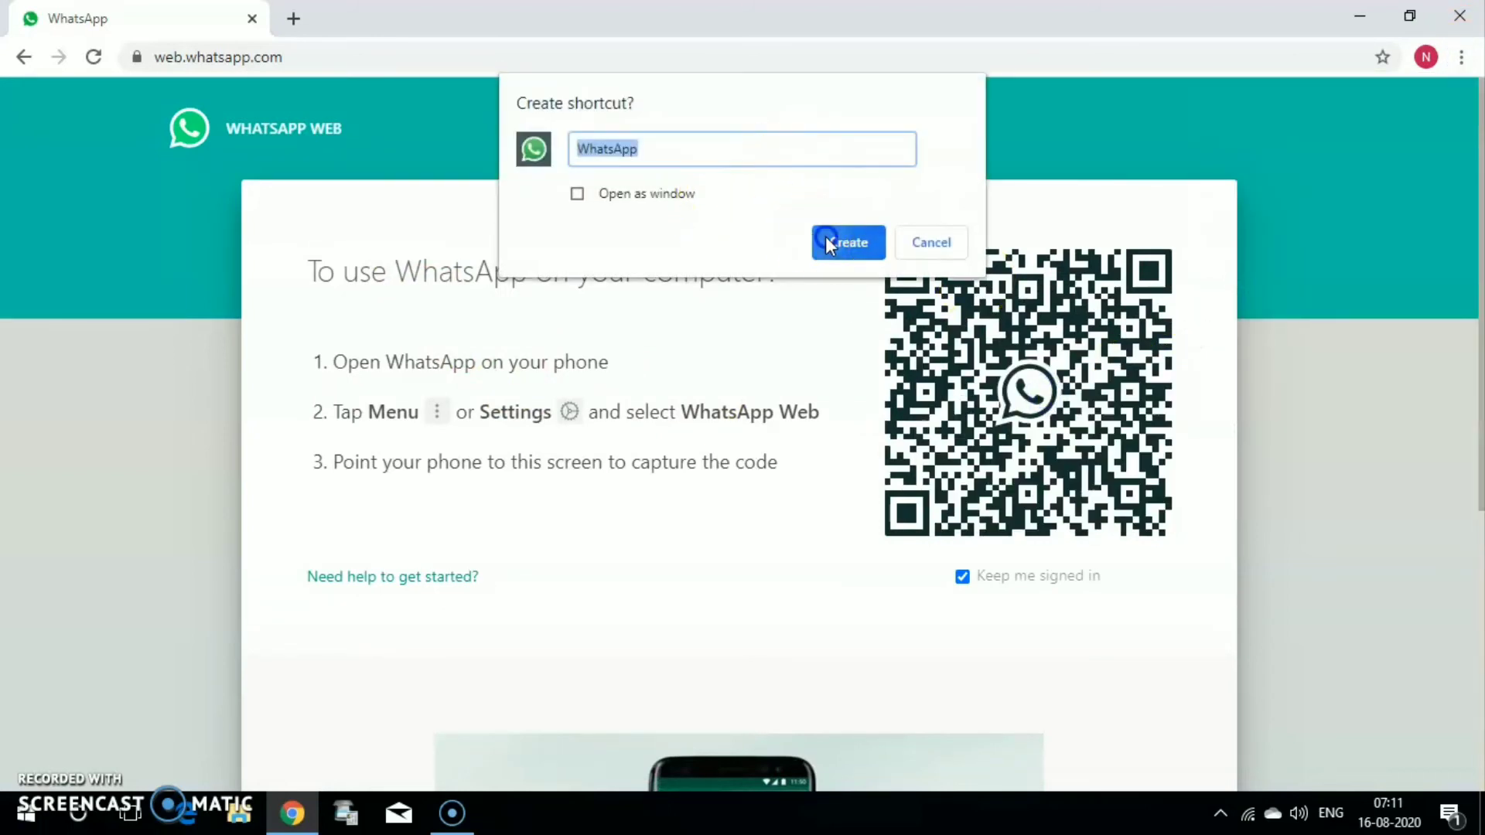
left_click(827, 243)
left_click(1459, 16)
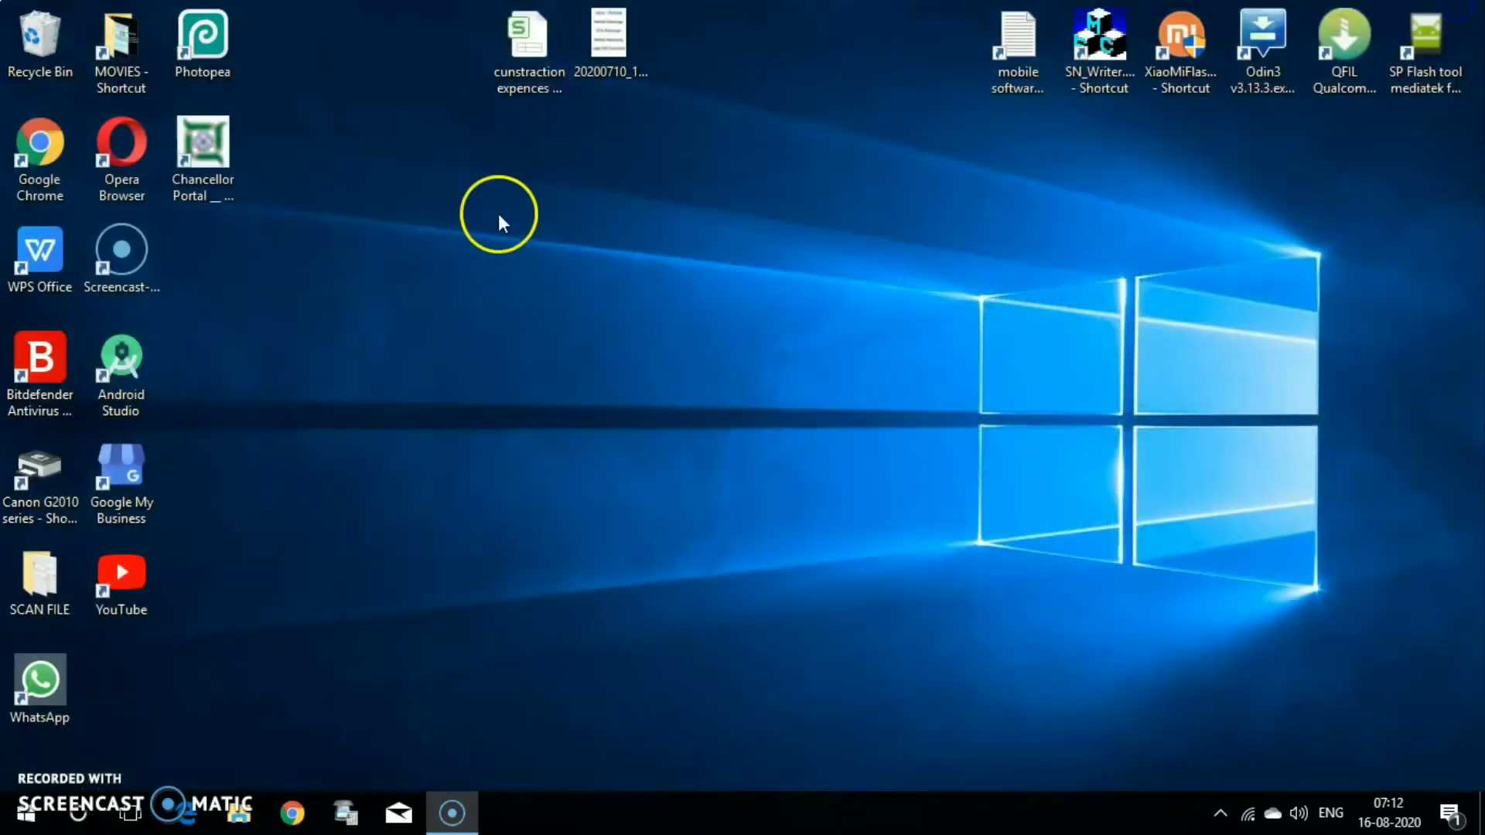
Move the WhatsApp shortcut to the top centre, open it to test, then close the window.
left_click_drag(39, 685, 622, 219)
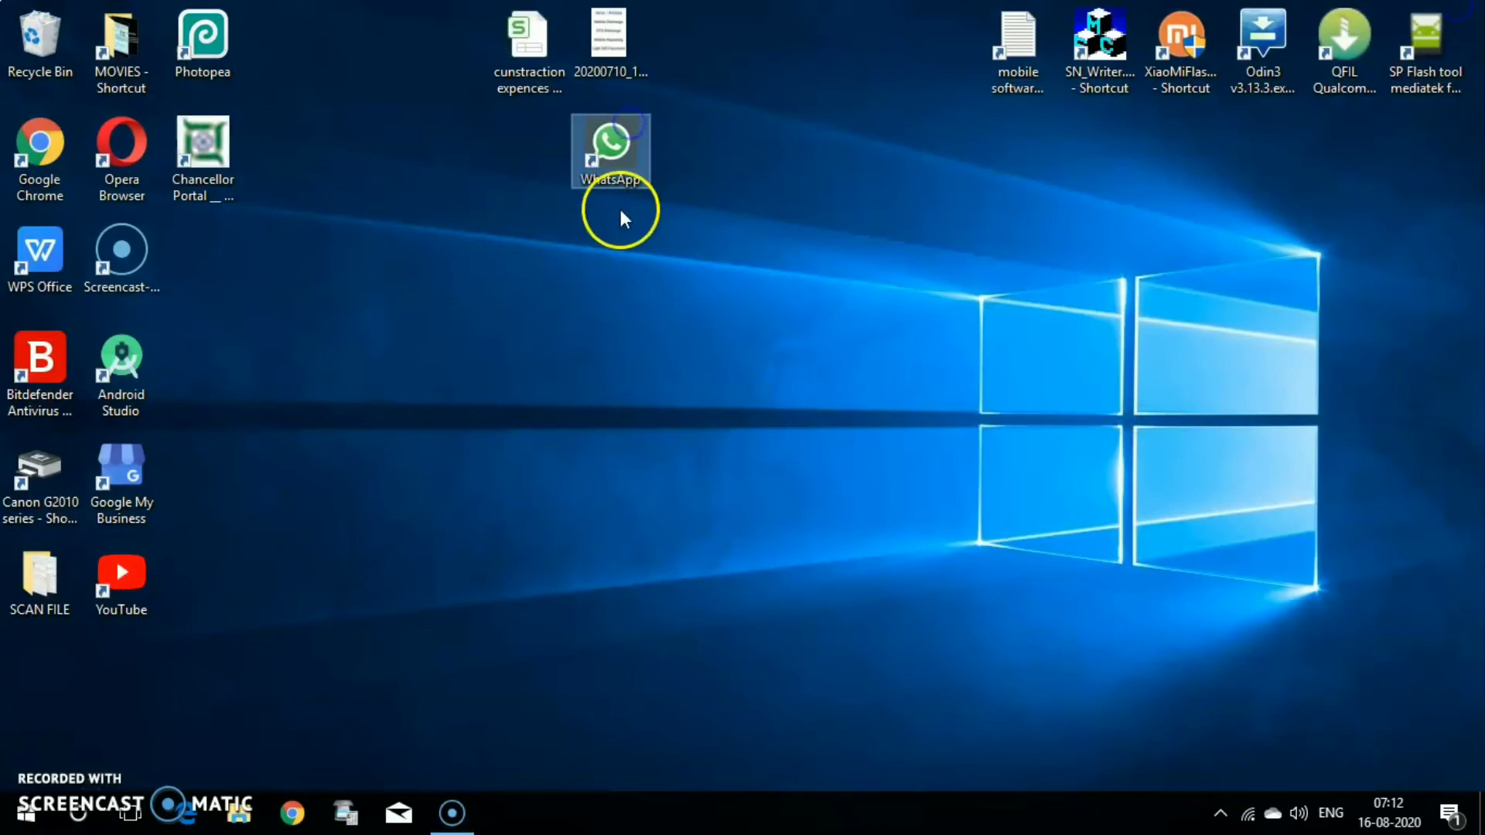
double_click(624, 148)
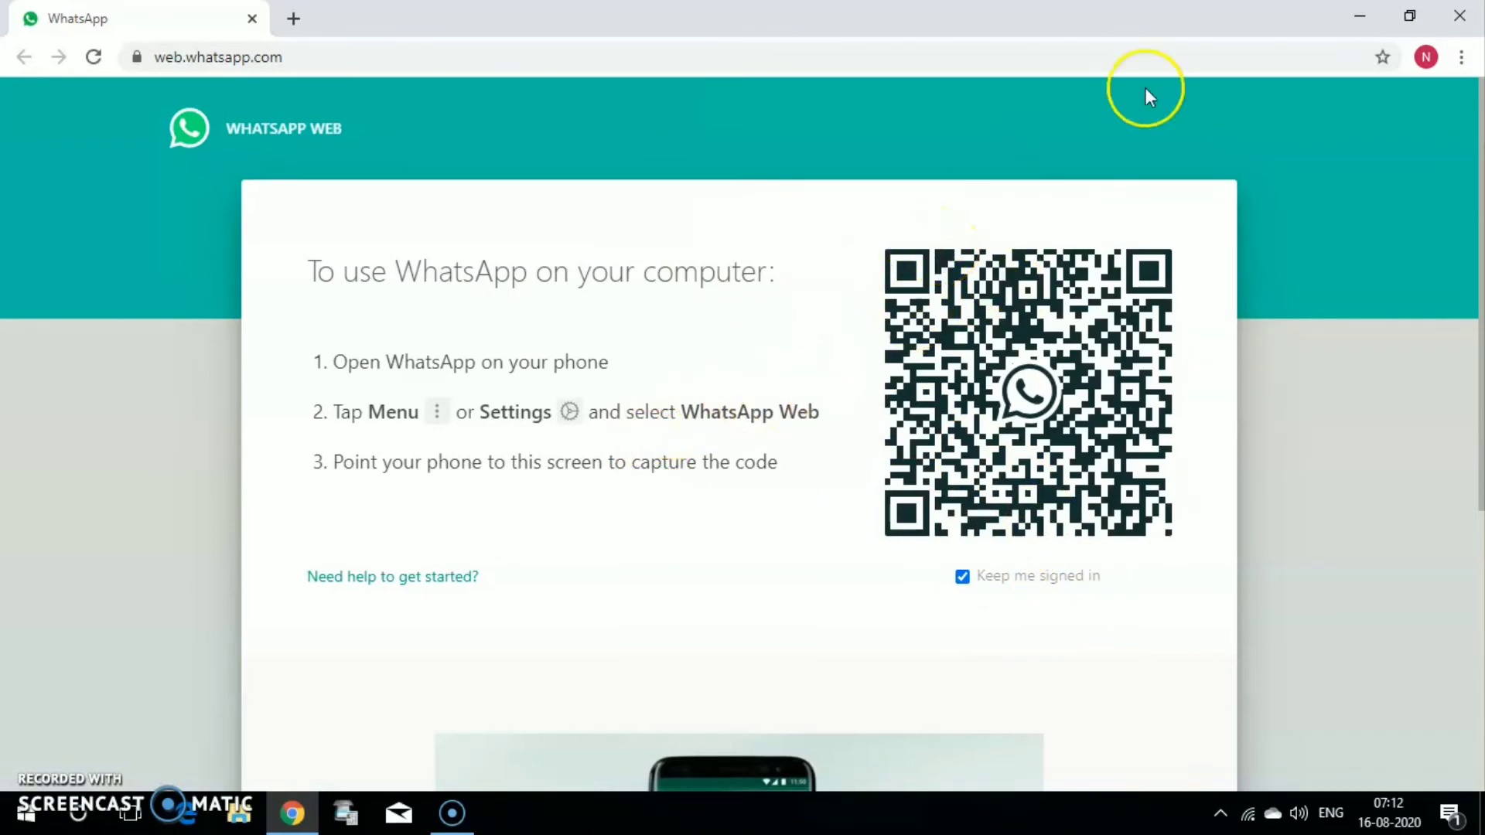
left_click(1460, 16)
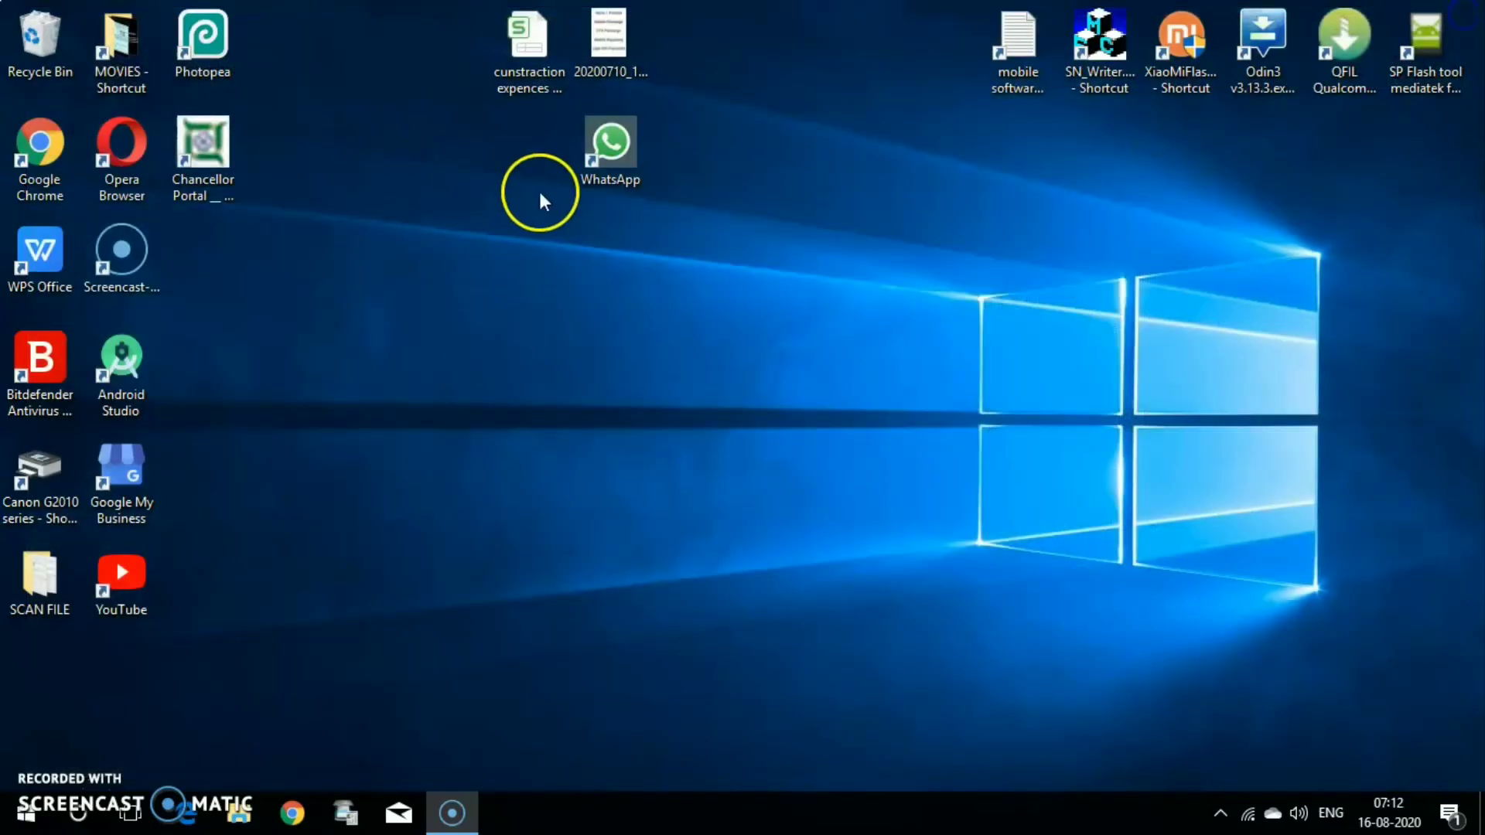
Drop the WhatsApp desktop shortcut onto the MOVIES shortcut to move it off the desktop.
left_click_drag(610, 143, 93, 18)
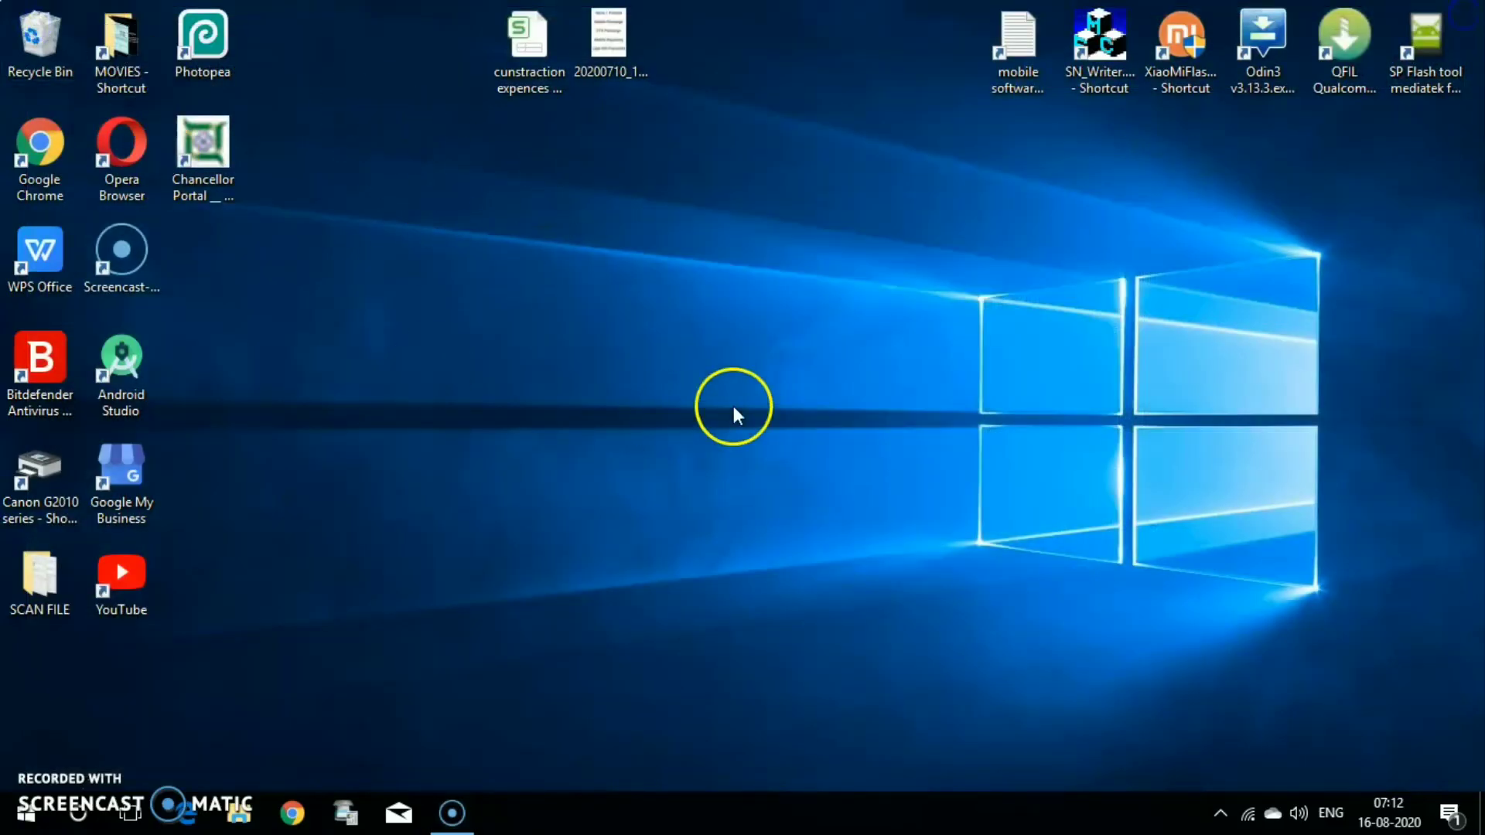